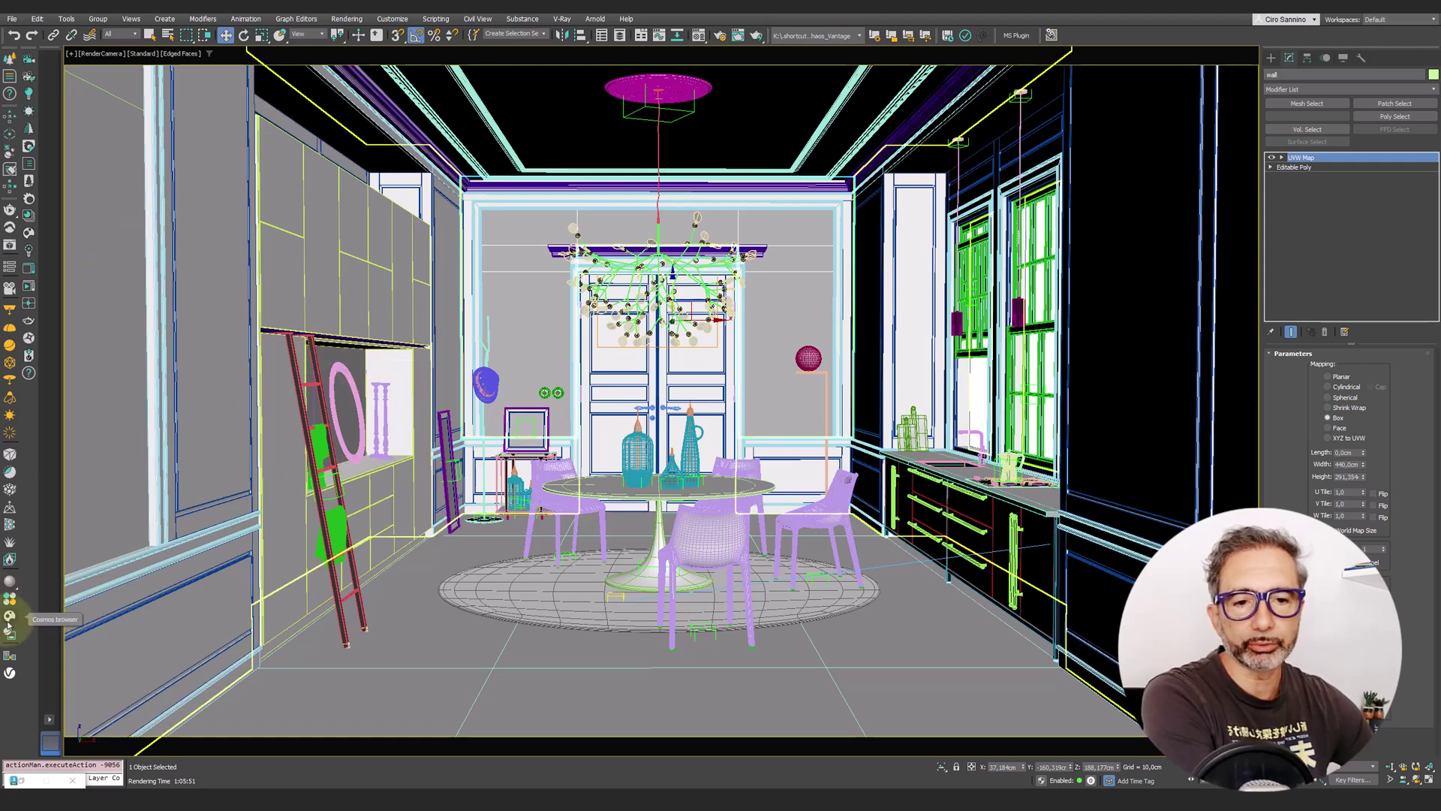
Step: Open Chaos Cosmos, nudge its window up, and browse the 4957-asset Materials catalogue
{"action": "left_click", "coordinate": [10, 617]}
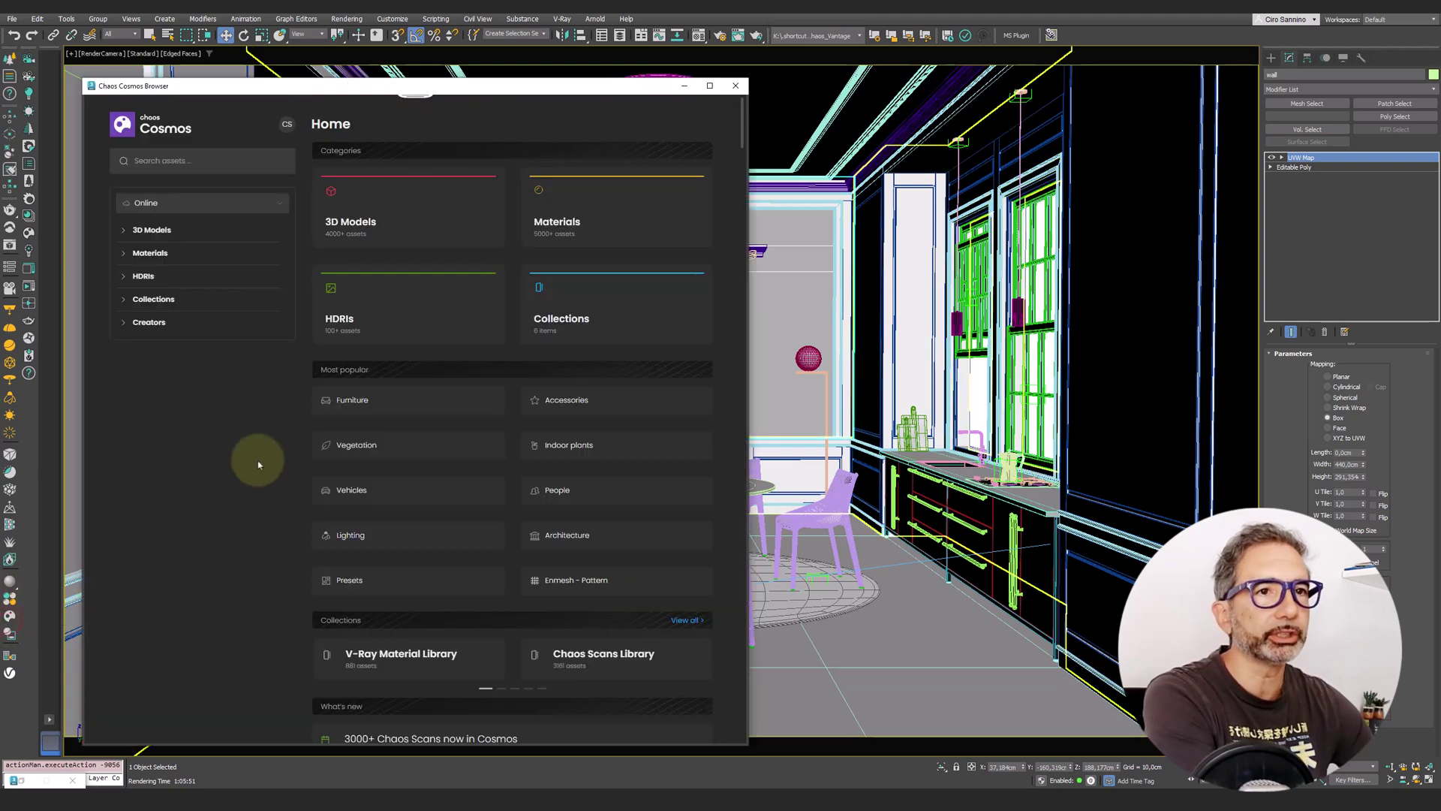
{"action": "left_click_drag", "start_coordinate": [389, 93], "coordinate": [392, 84]}
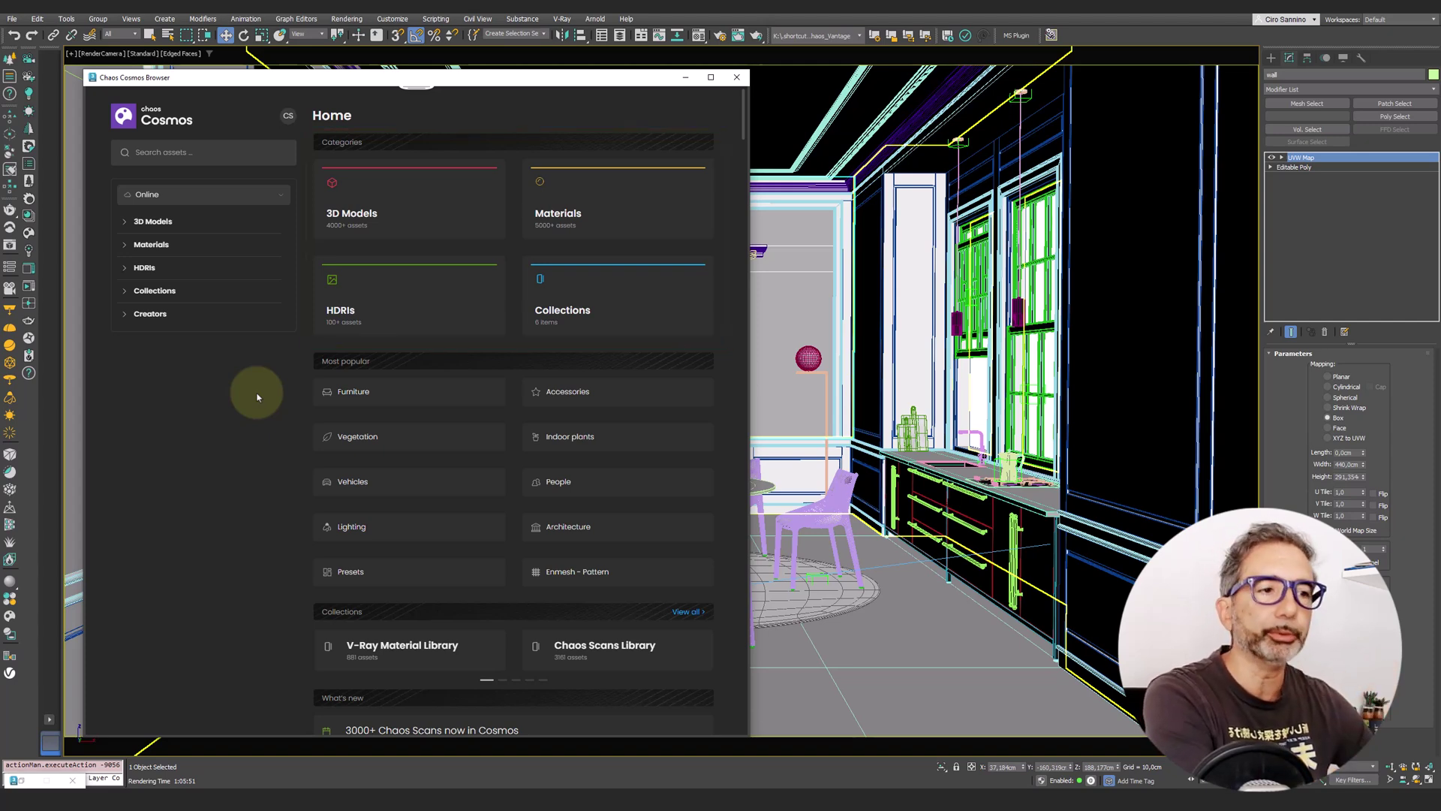
{"action": "left_click", "coordinate": [608, 217]}
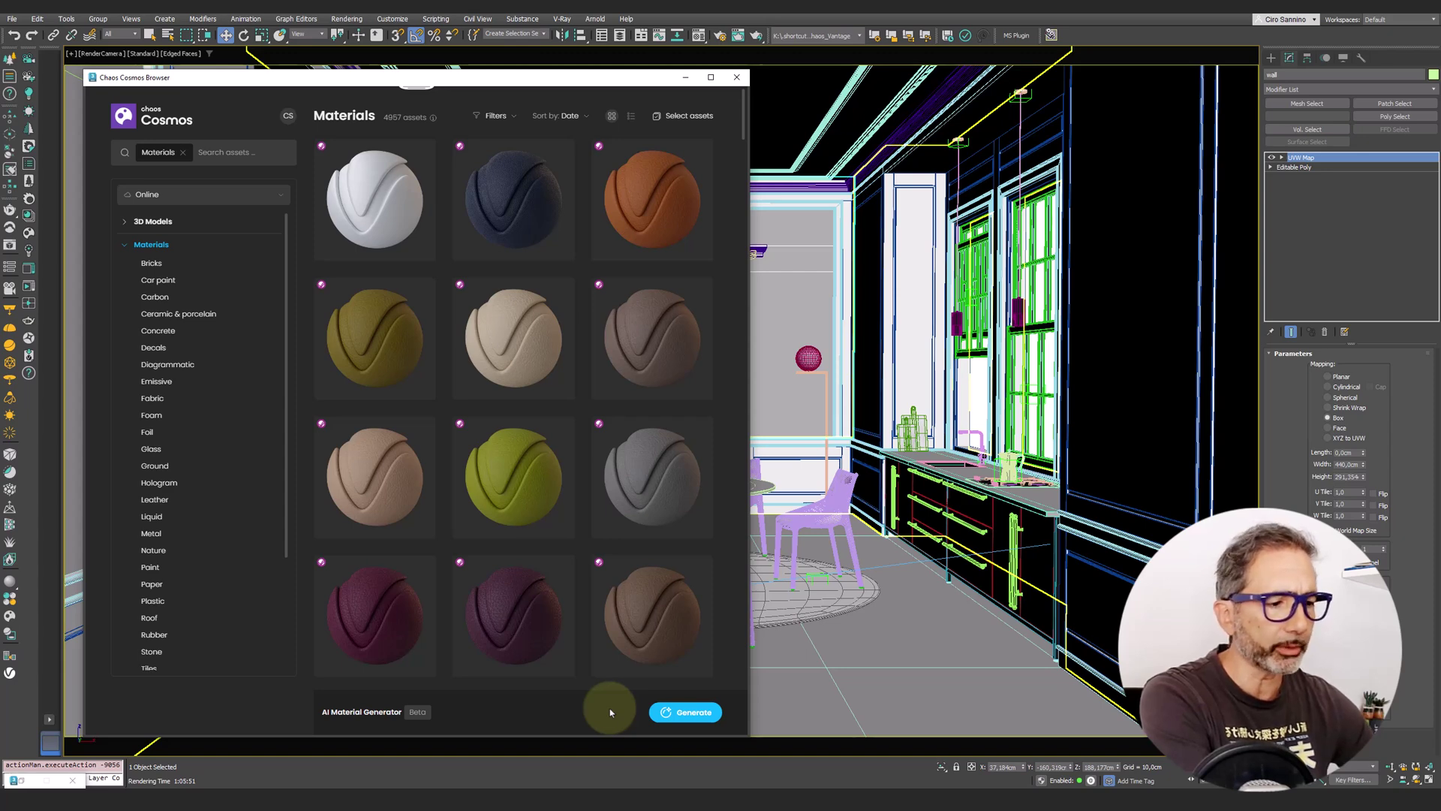
Step: Start the AI Material Generator and load the bricks.jpg sample as the source image
{"action": "left_click", "coordinate": [695, 712]}
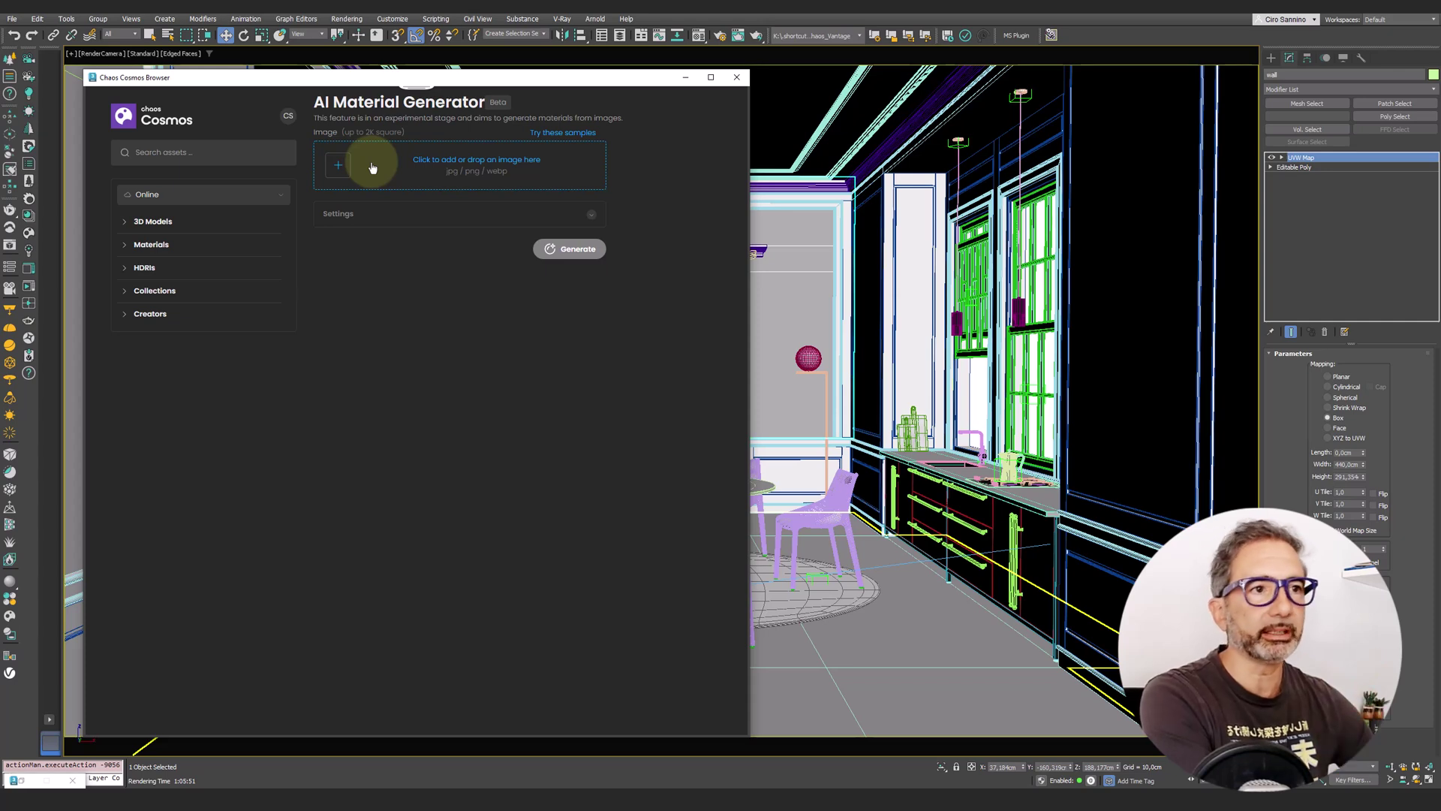
{"action": "left_click", "coordinate": [577, 135]}
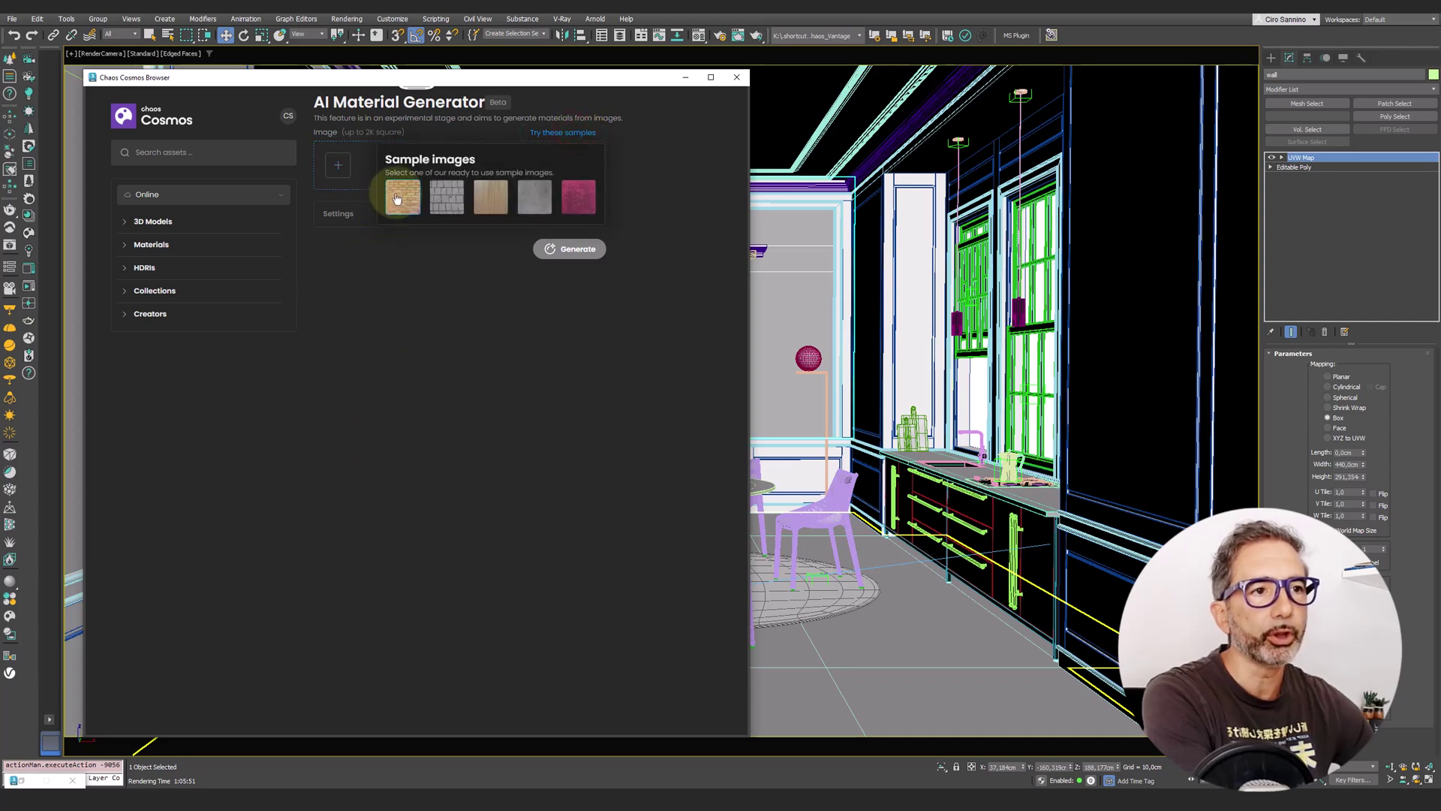
{"action": "left_click", "coordinate": [406, 195]}
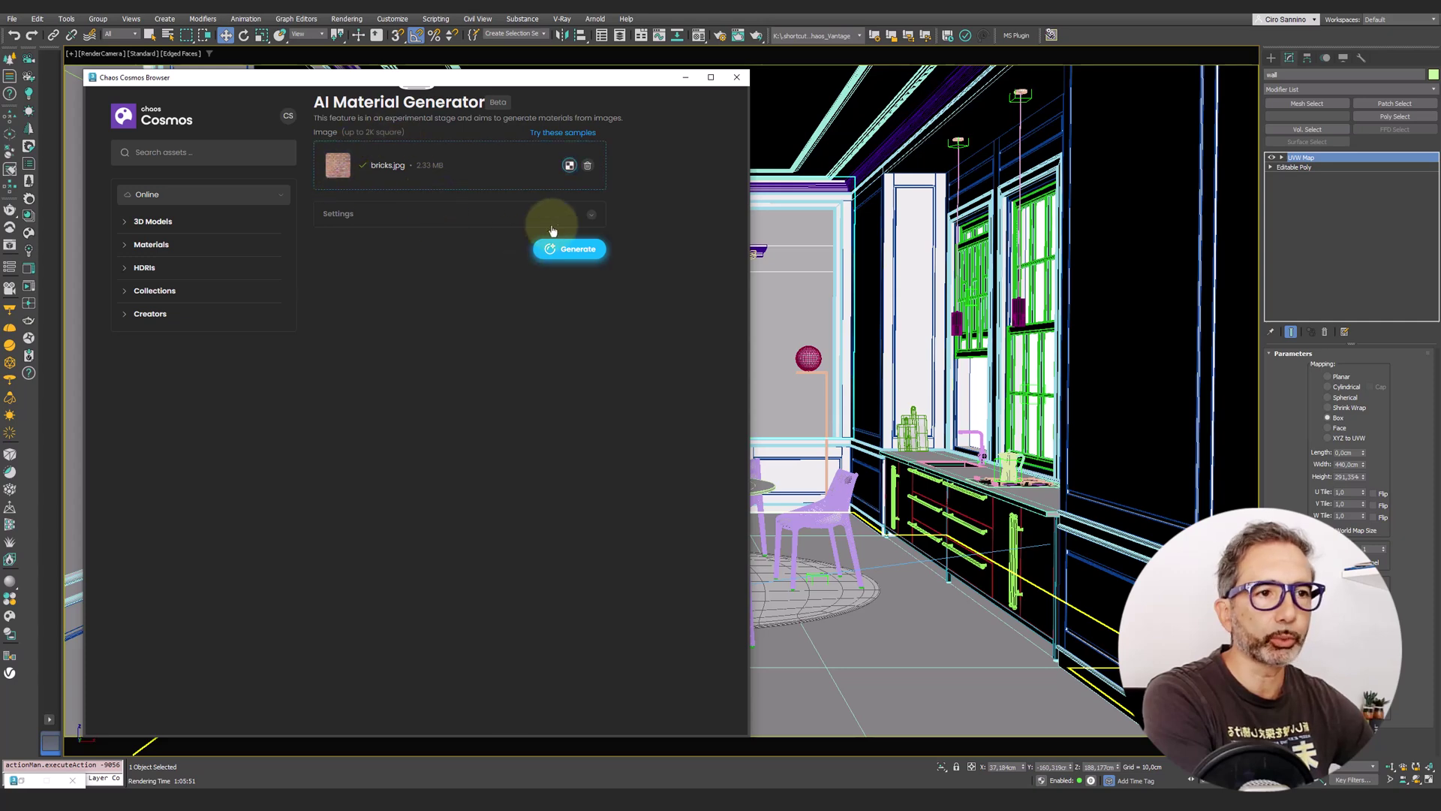
Step: Expand Settings with Make tileable and Preserve colors on, and generate the 1K brick material
{"action": "left_click", "coordinate": [591, 220]}
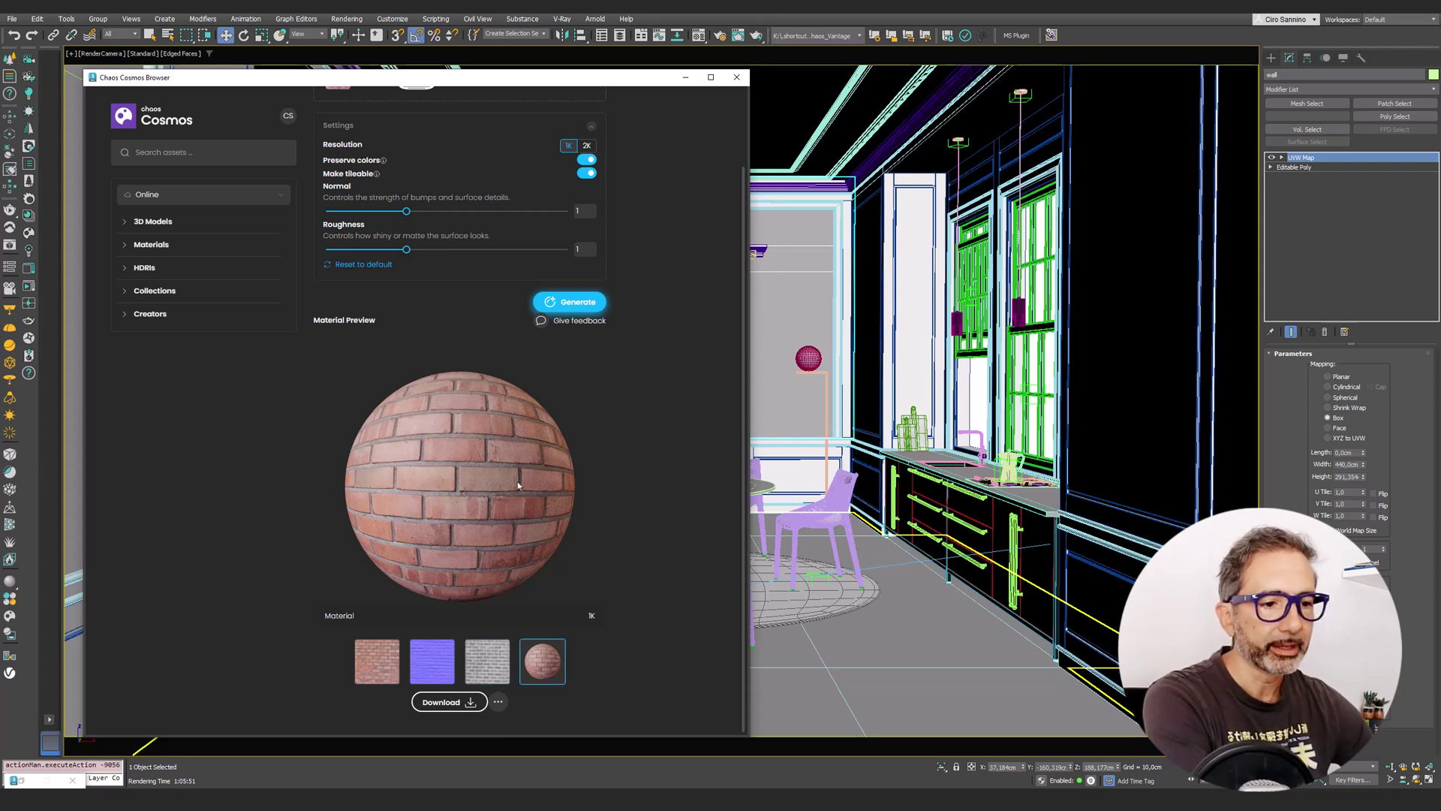
Step: Save the generated brick material as 'Bricks AI' and filter the browser to Downloaded assets
{"action": "left_click", "coordinate": [459, 705]}
{"action": "left_click", "coordinate": [397, 414]}
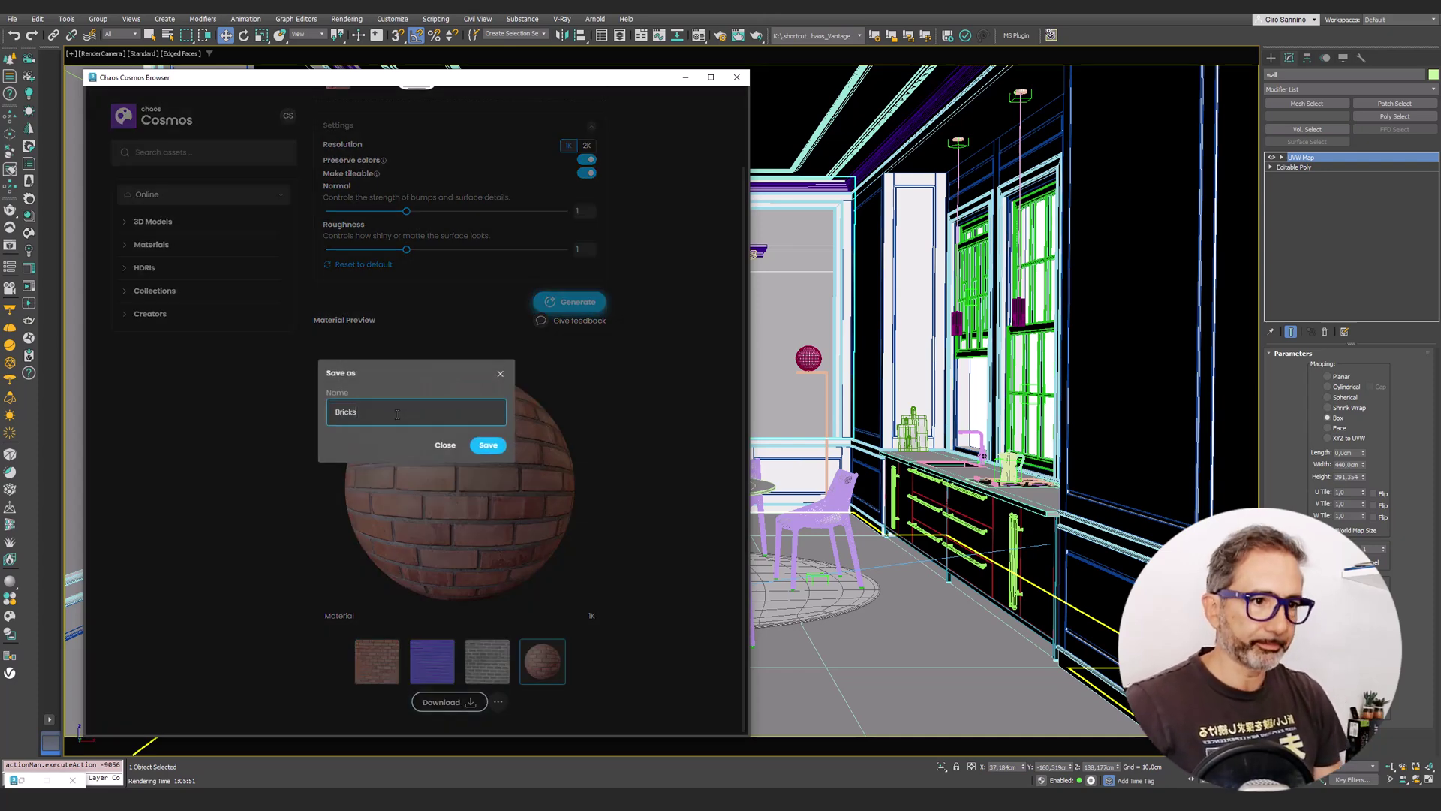
{"action": "type", "text": "Bricks A"}
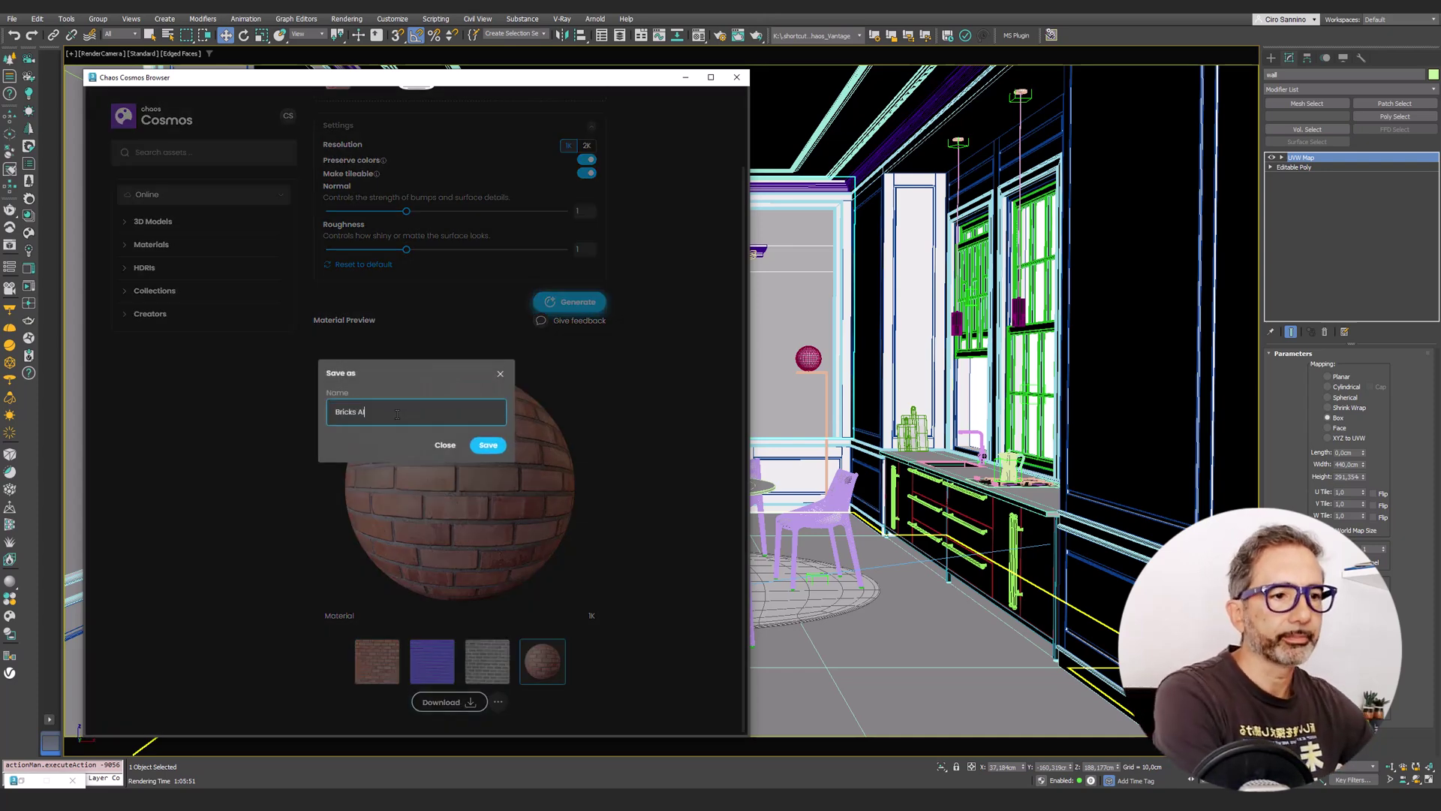
{"action": "left_click", "coordinate": [487, 444]}
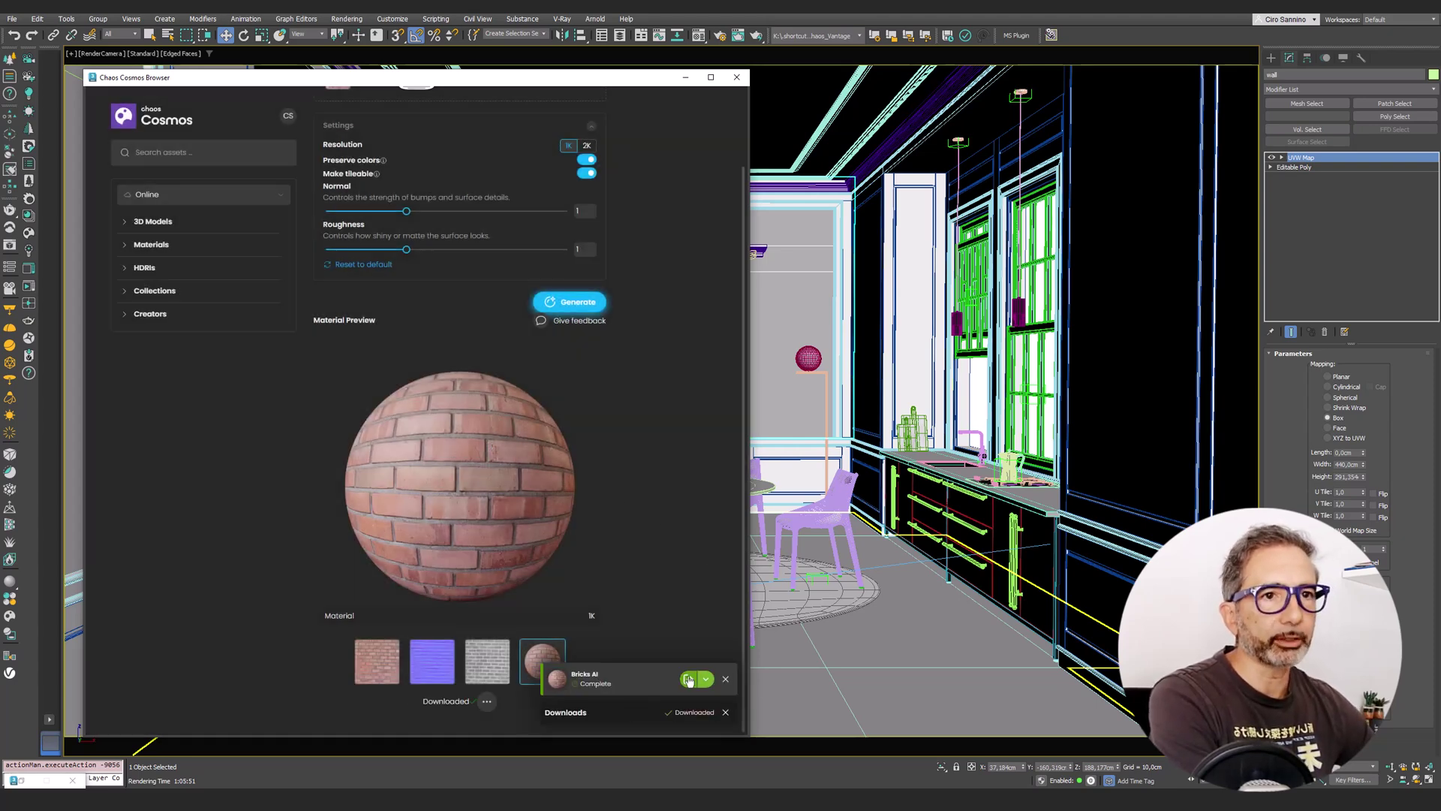
{"action": "left_click", "coordinate": [173, 195]}
{"action": "left_click", "coordinate": [159, 240]}
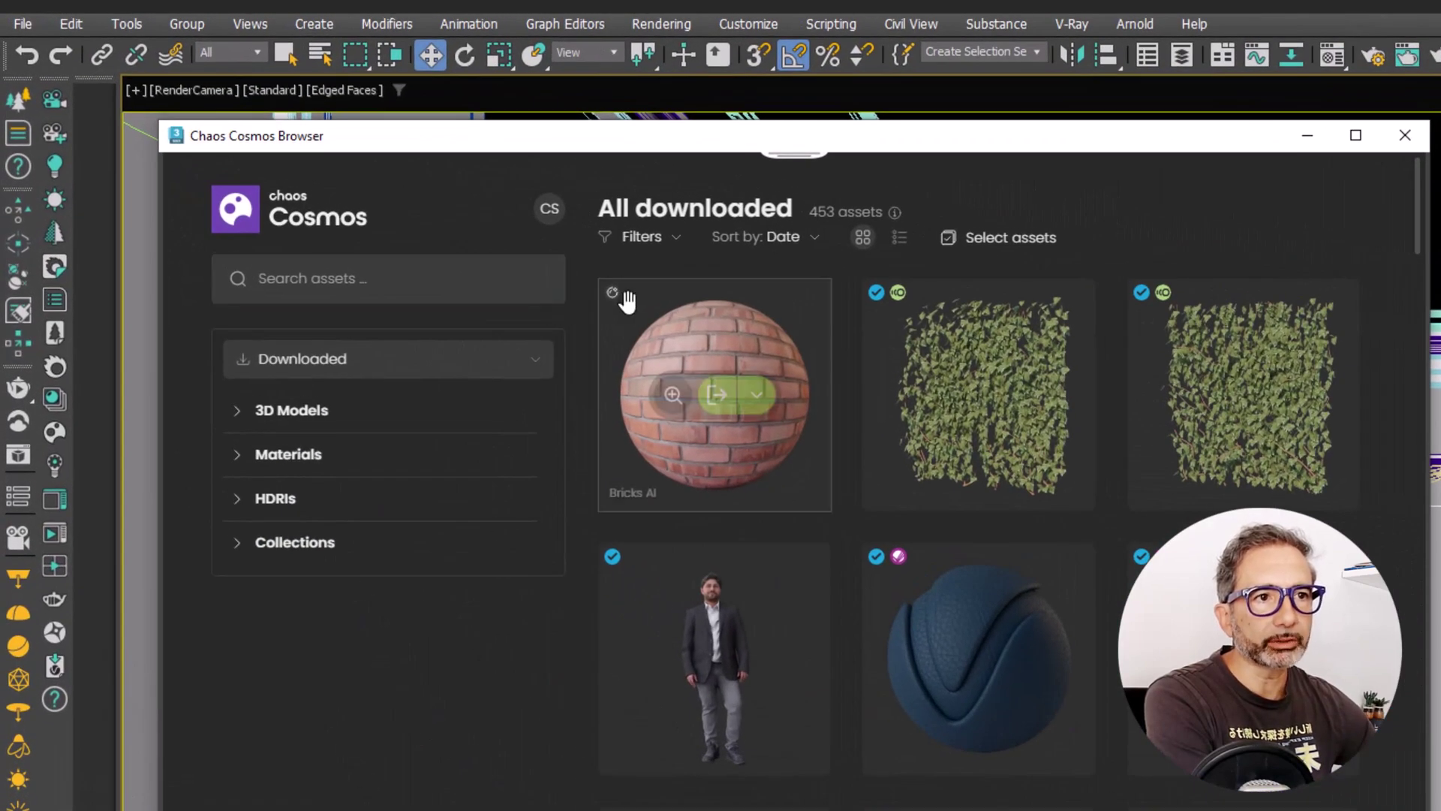
Step: Drop the Bricks AI material onto the dining room's back wall in the viewport
{"action": "mouse_move", "coordinate": [614, 295]}
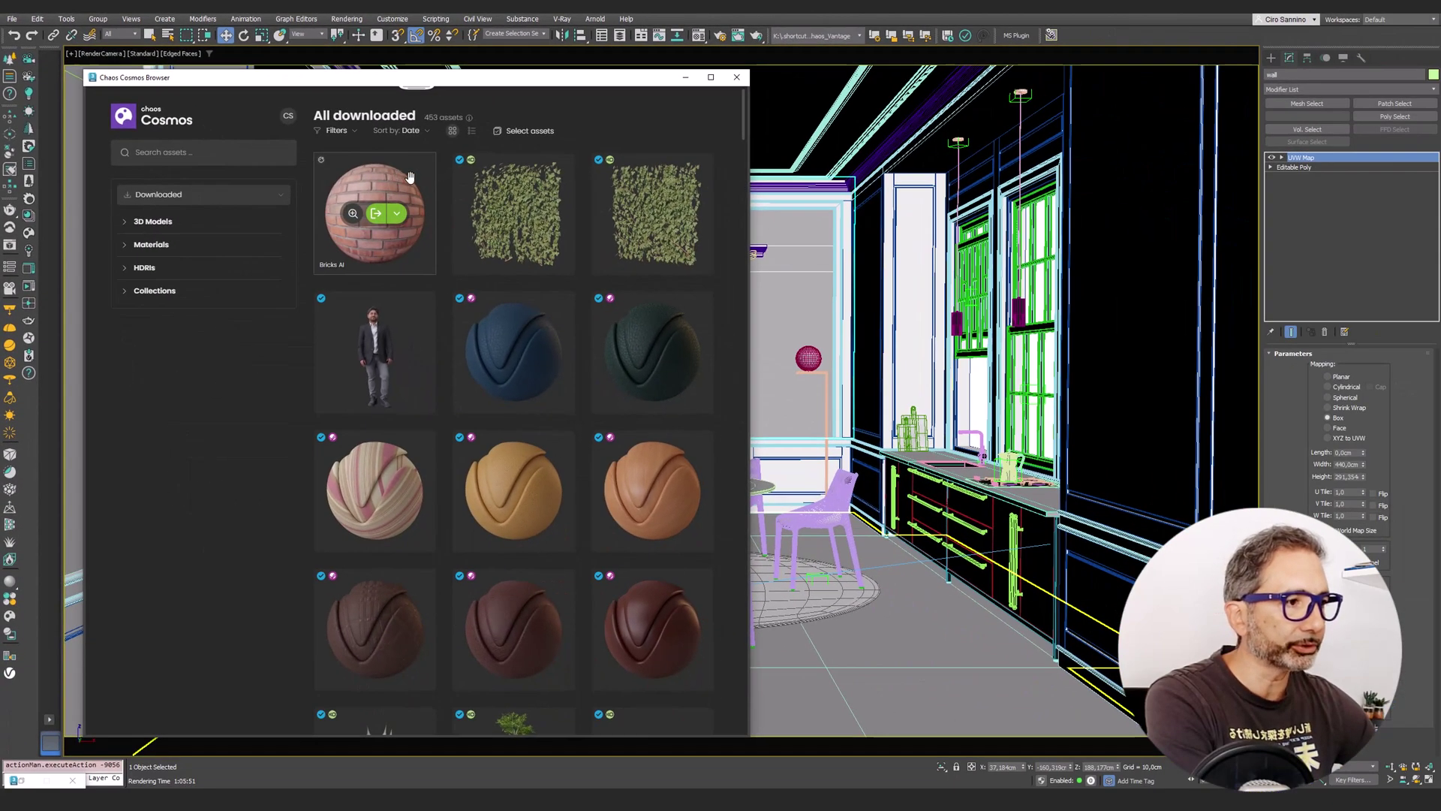
{"action": "left_click_drag", "start_coordinate": [636, 272], "coordinate": [1252, 474]}
{"action": "left_click_drag", "start_coordinate": [799, 308], "coordinate": [799, 308]}
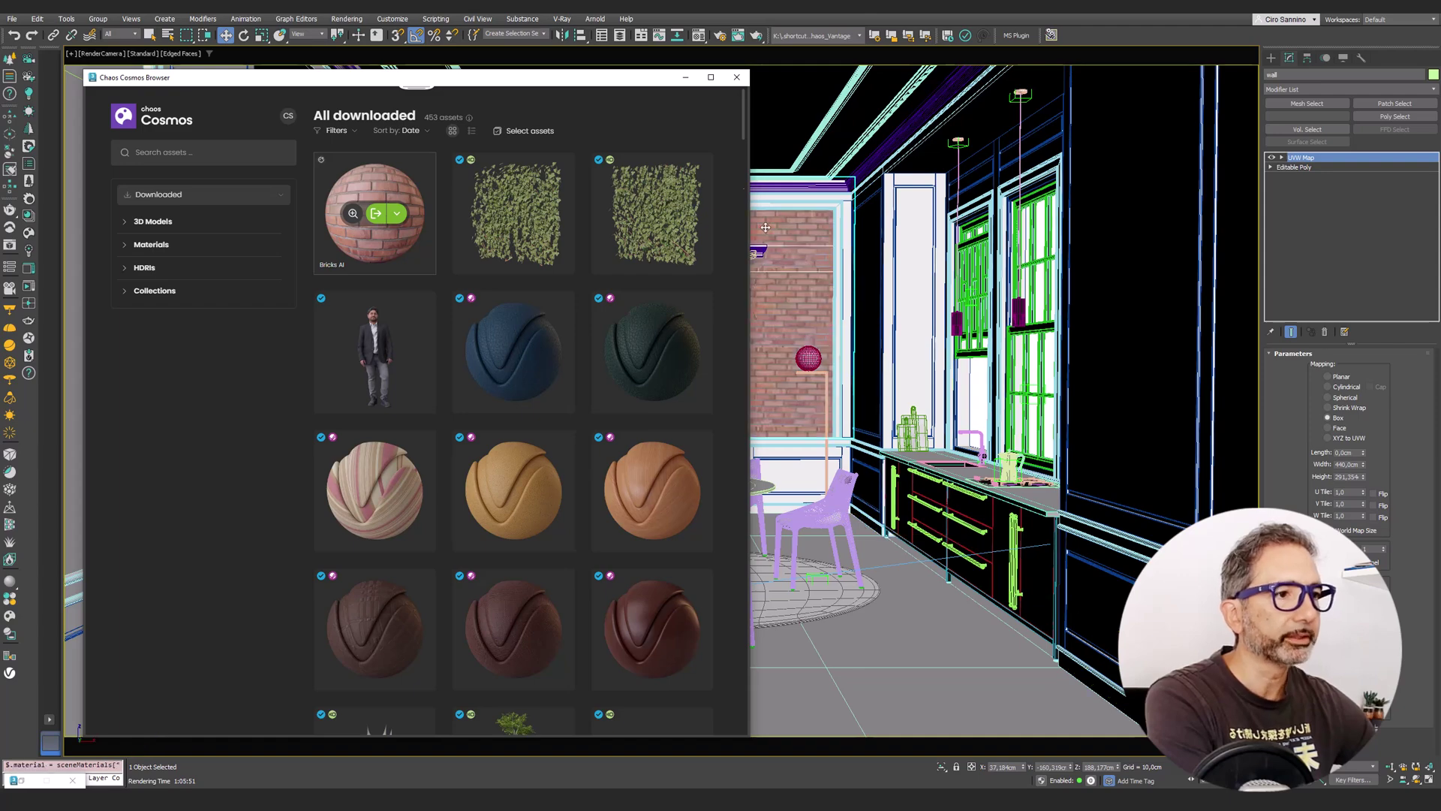
{"action": "left_click", "coordinate": [838, 341]}
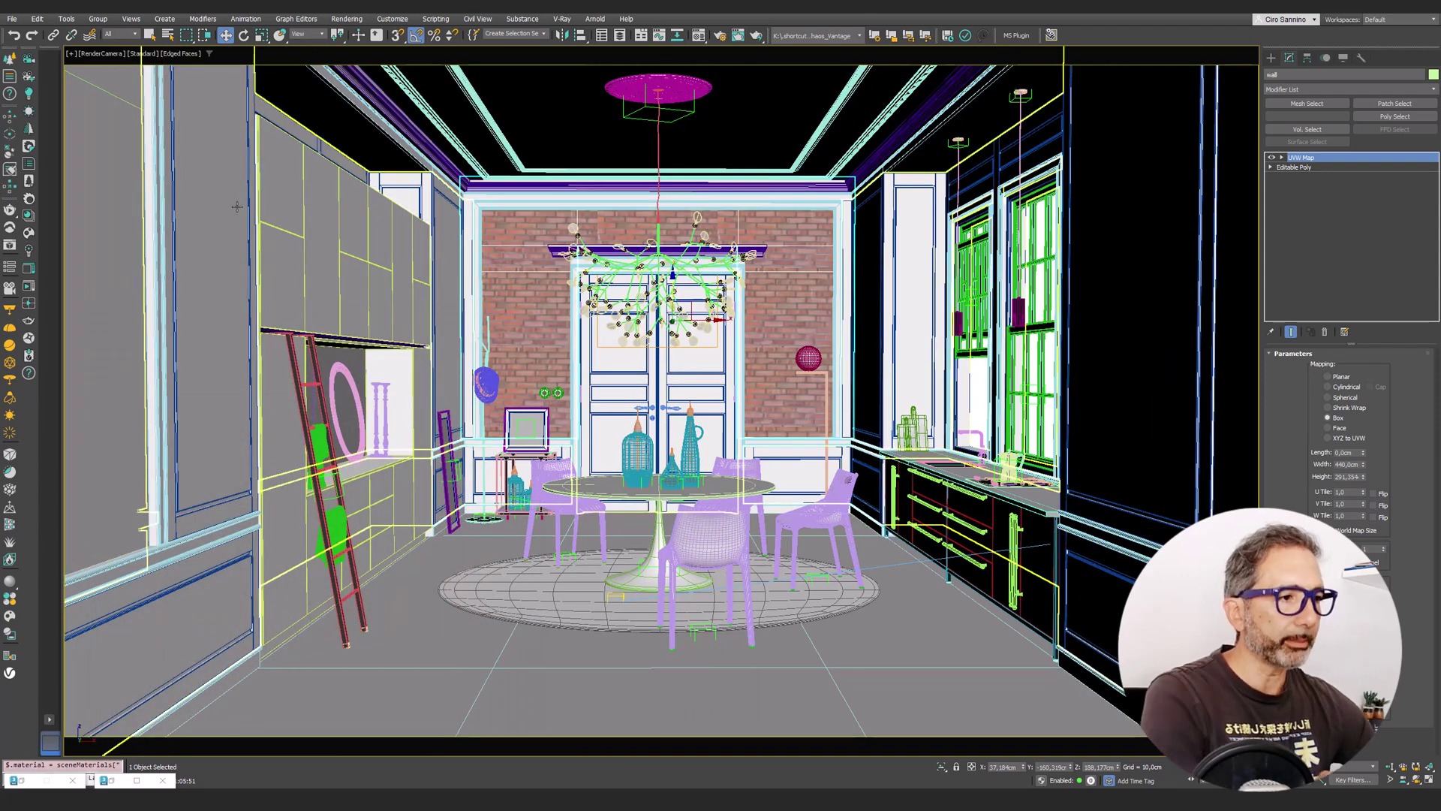
Step: Zoom in and orbit around the brick wall, return to RenderCamera, then select the Floor
{"action": "key", "text": "z"}
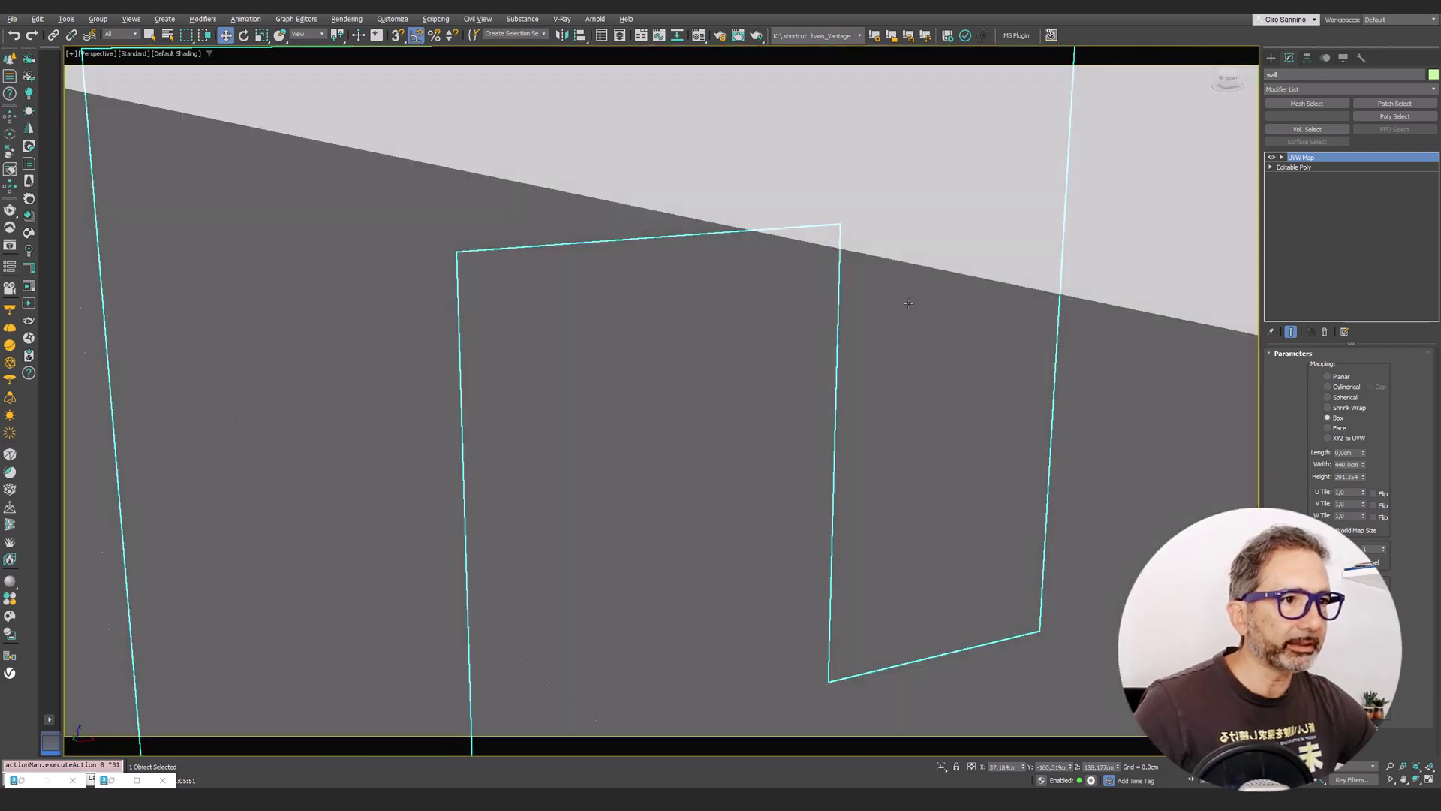
{"action": "middle_click_drag", "start_coordinate": [908, 303], "coordinate": [528, 143], "text": "alt"}
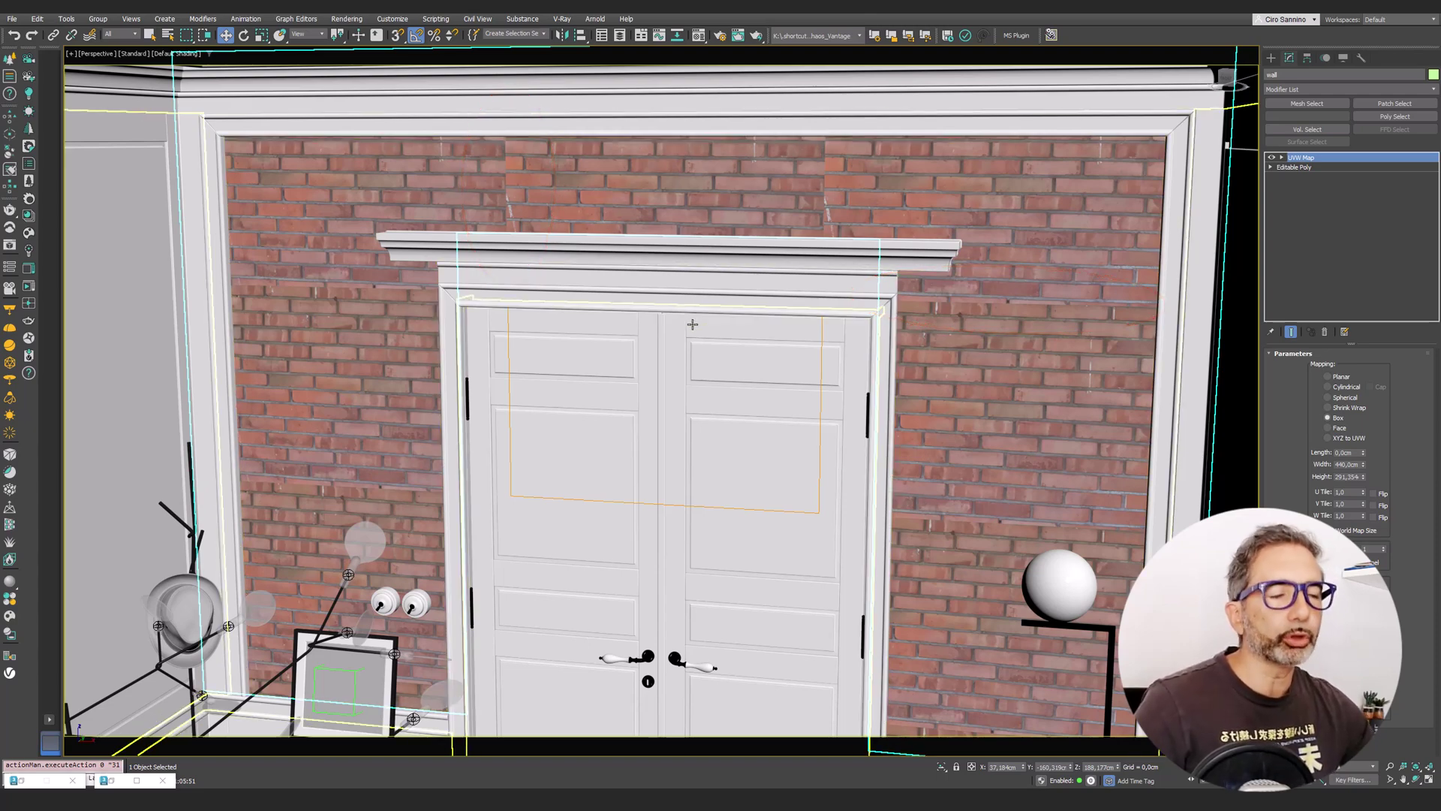
{"action": "key", "text": "c"}
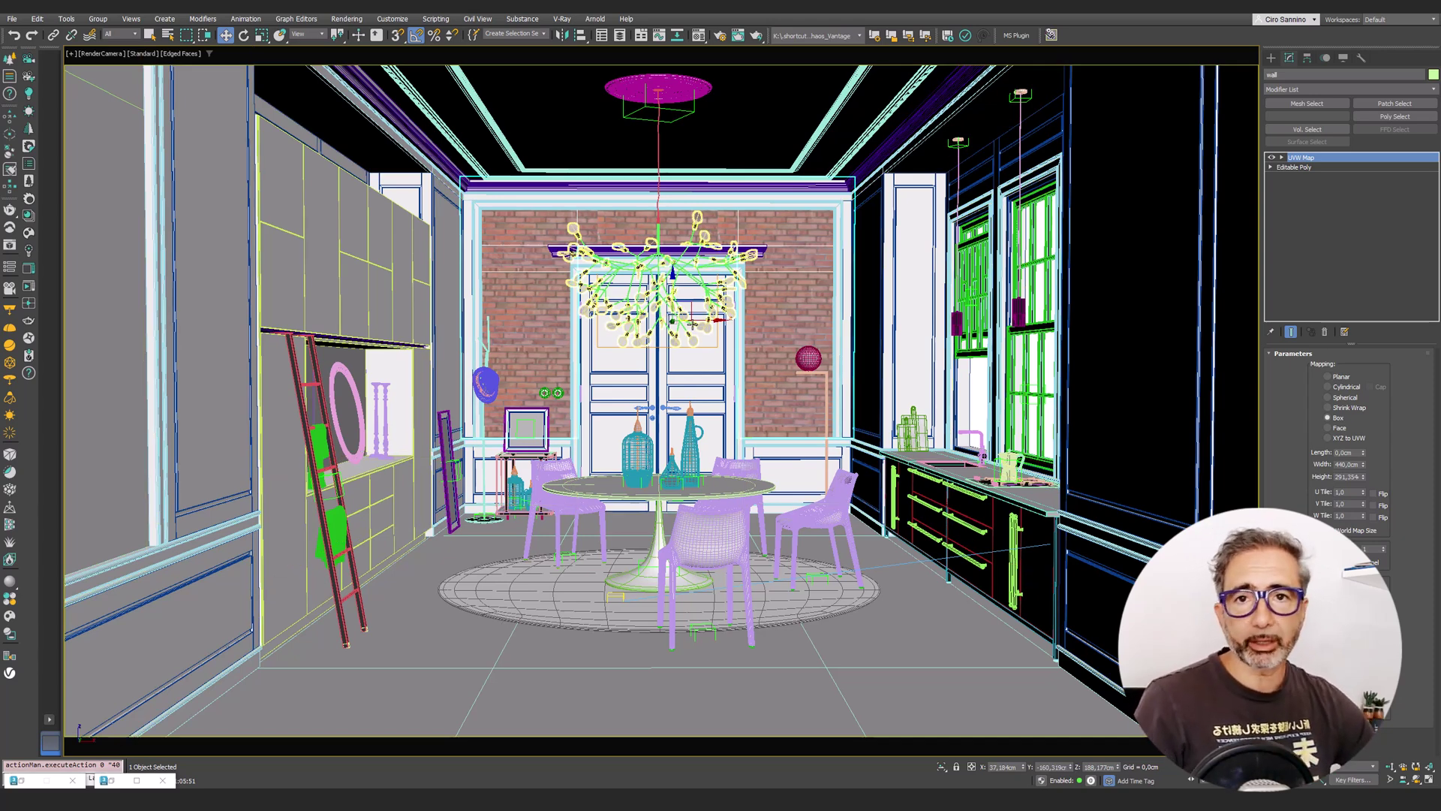
{"action": "left_click", "coordinate": [107, 420]}
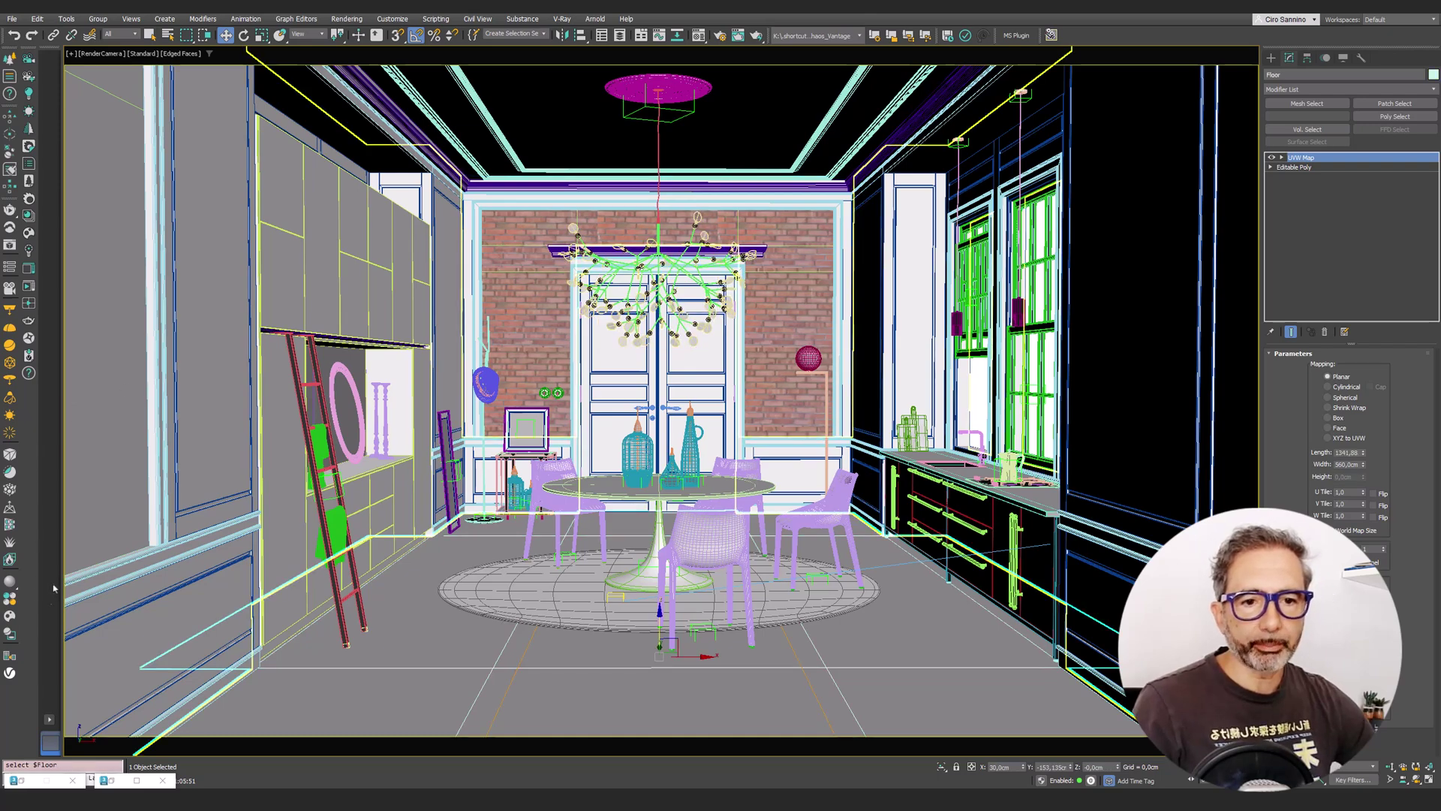
Step: Reopen Cosmos, return from Downloaded to the Materials page, and start the AI Material Generator
{"action": "left_click", "coordinate": [9, 633]}
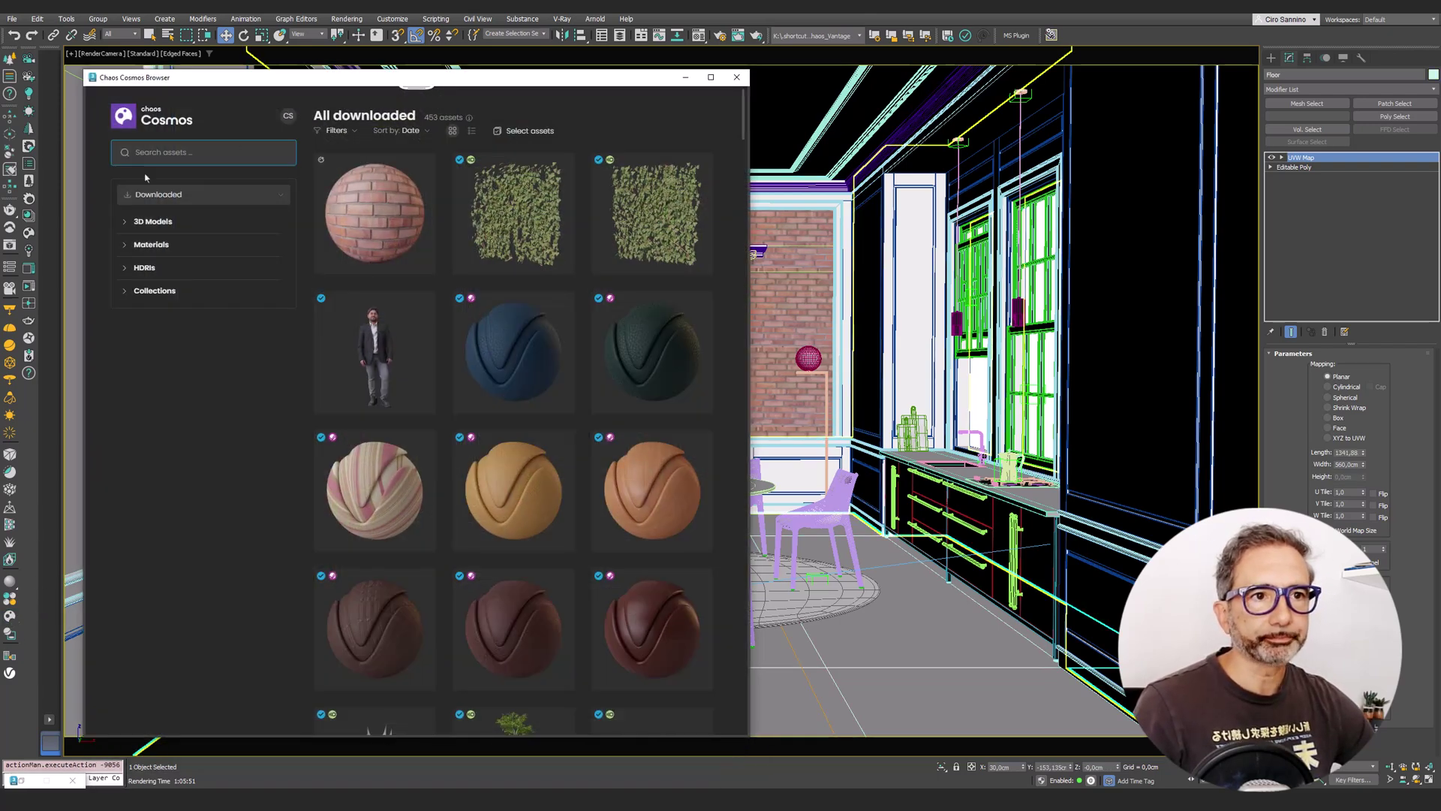
{"action": "left_click", "coordinate": [180, 195]}
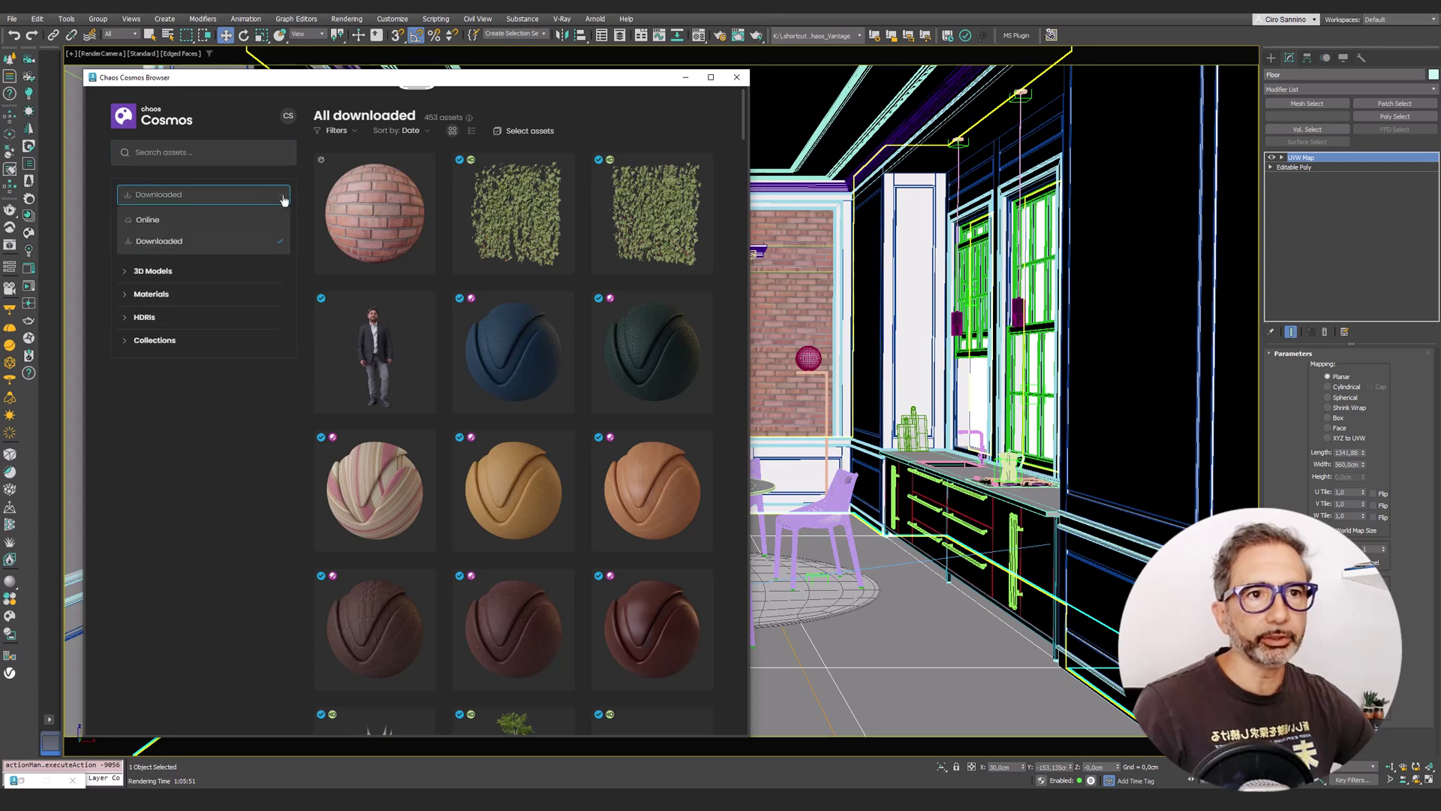
{"action": "left_click", "coordinate": [154, 118]}
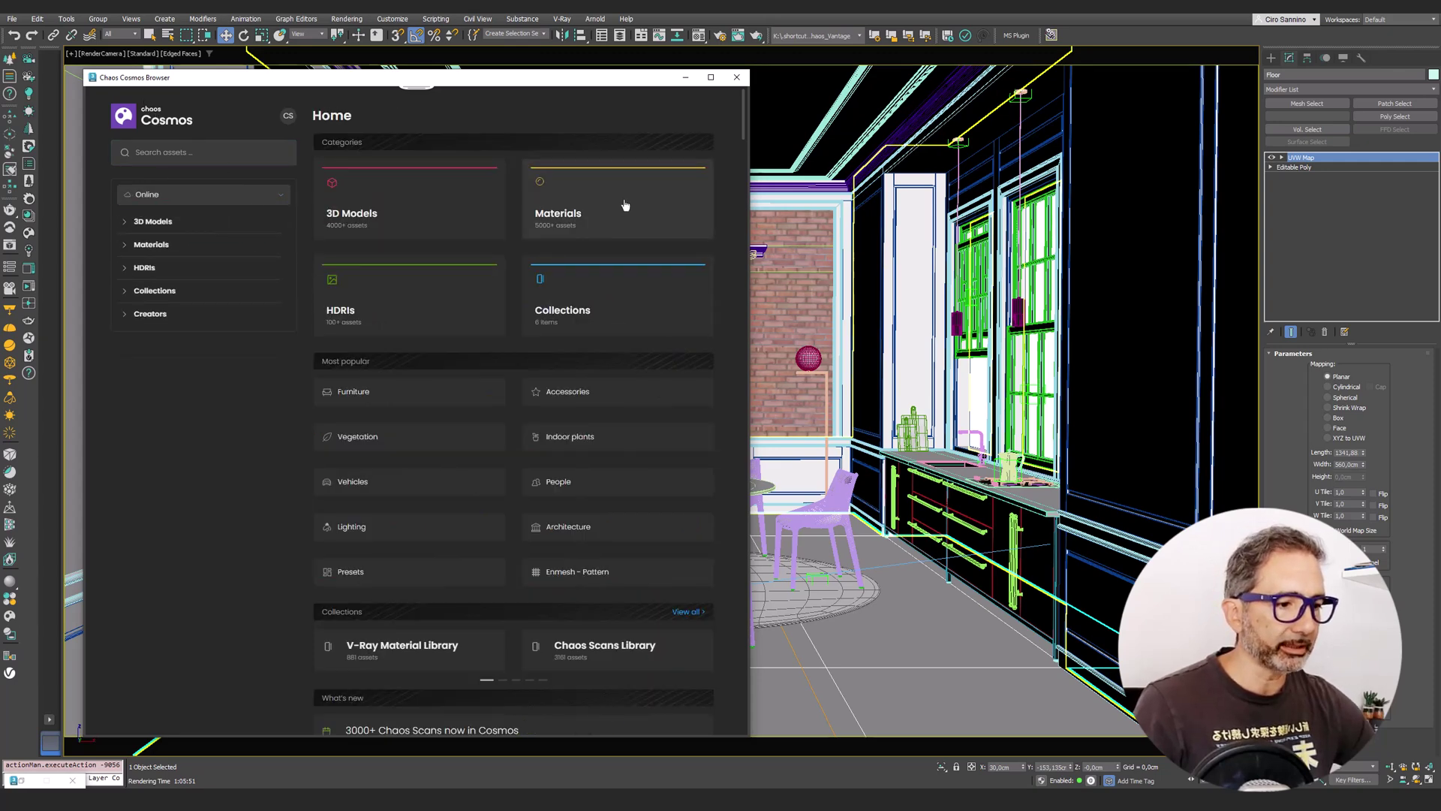
{"action": "left_click", "coordinate": [621, 226]}
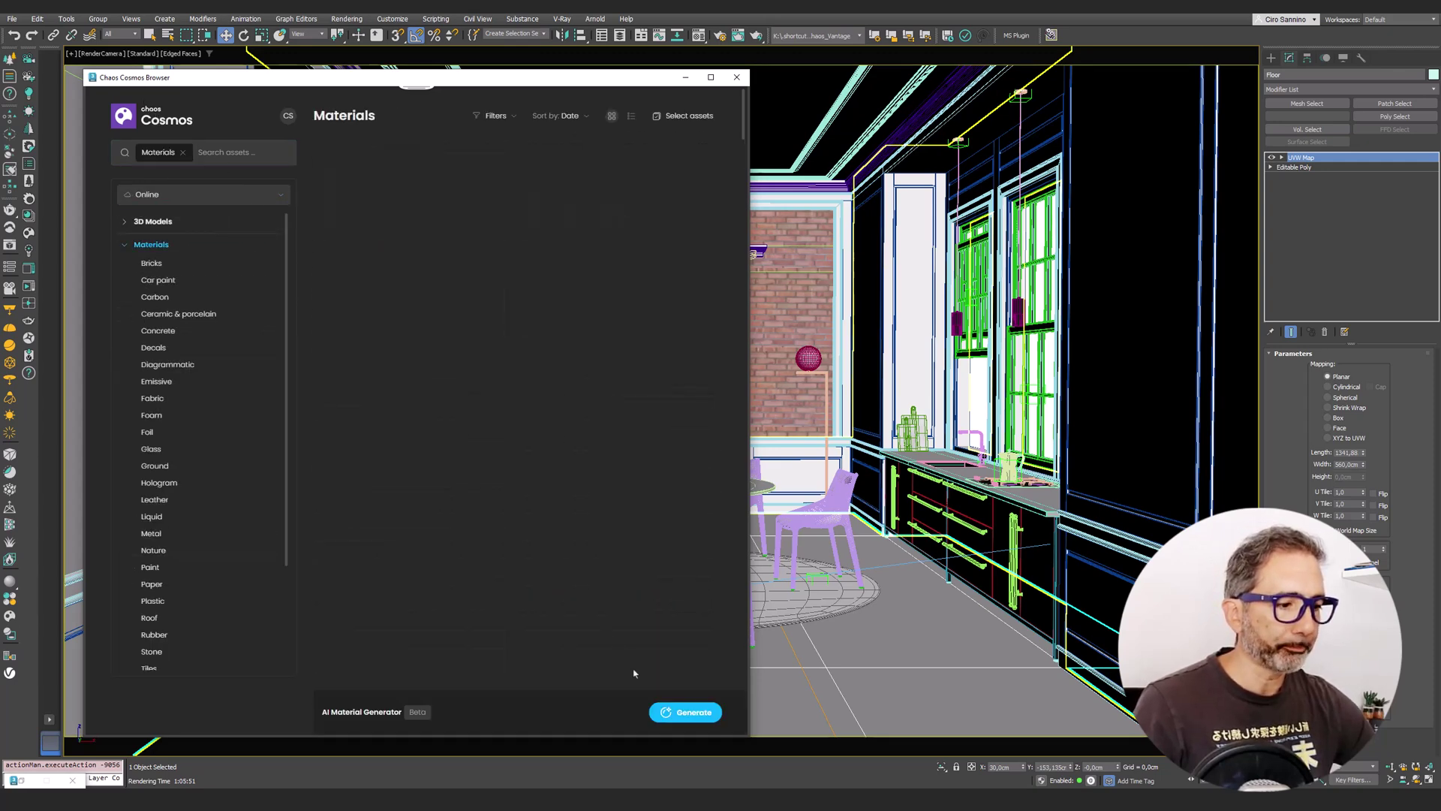
{"action": "left_click", "coordinate": [686, 712]}
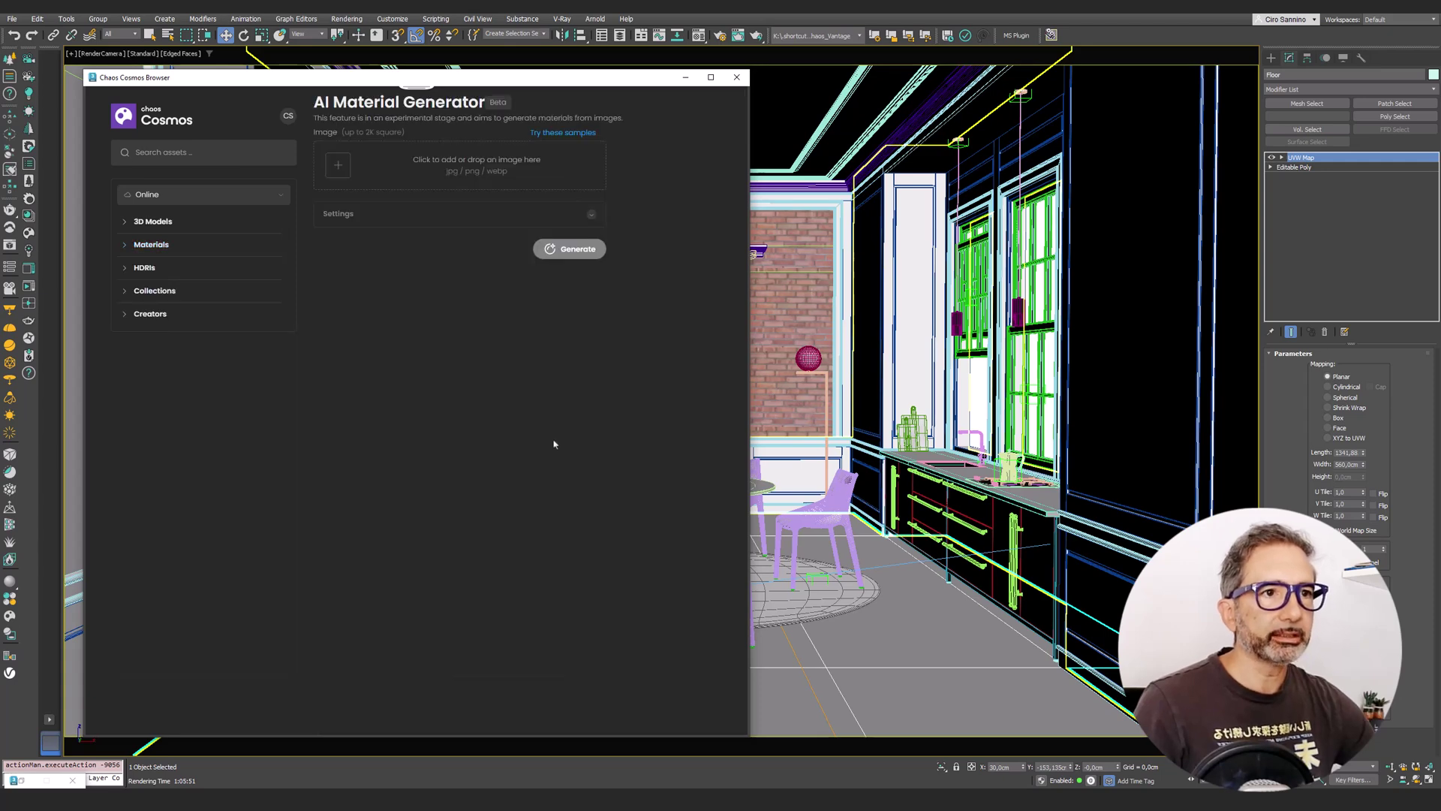
{"action": "left_click", "coordinate": [337, 166]}
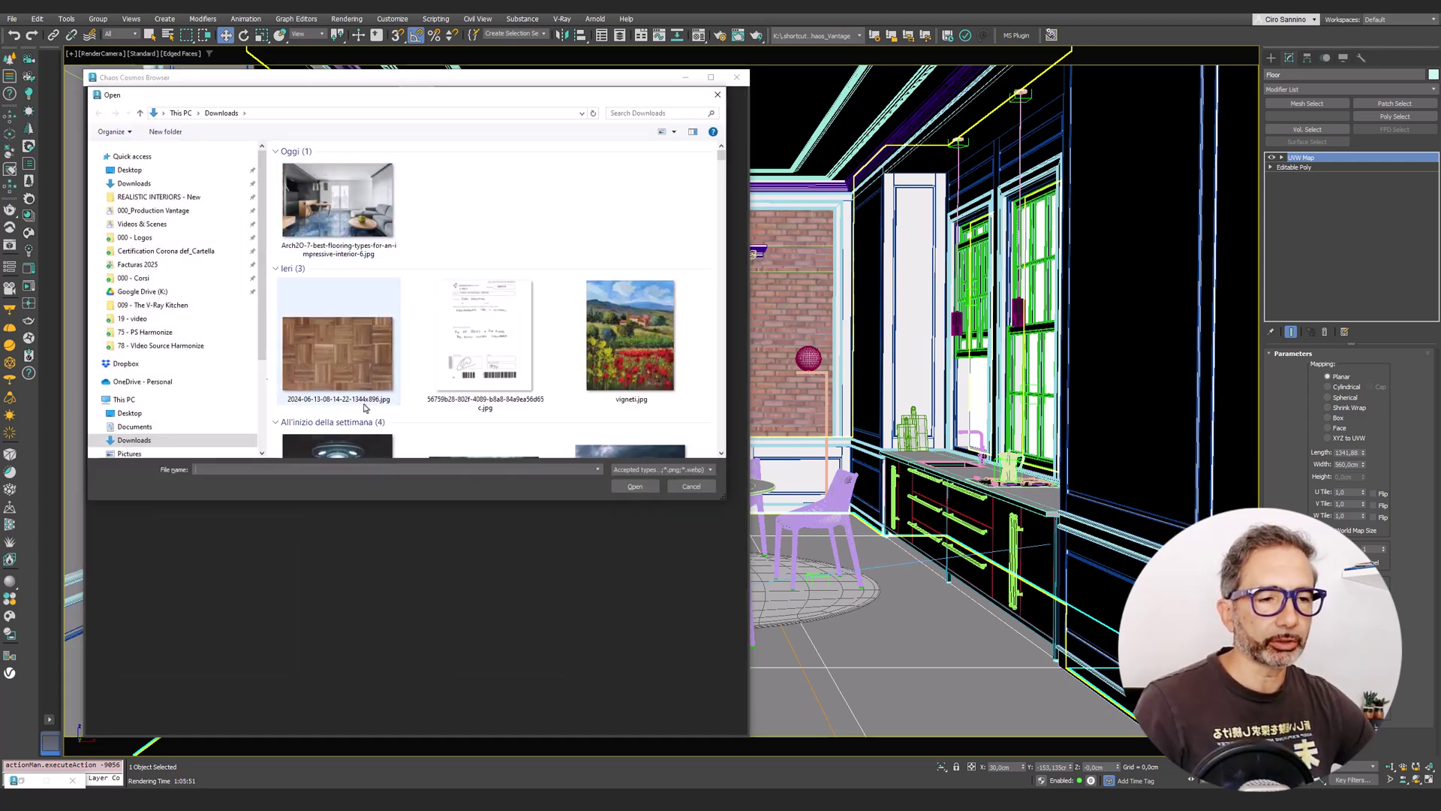
{"action": "left_click", "coordinate": [334, 349]}
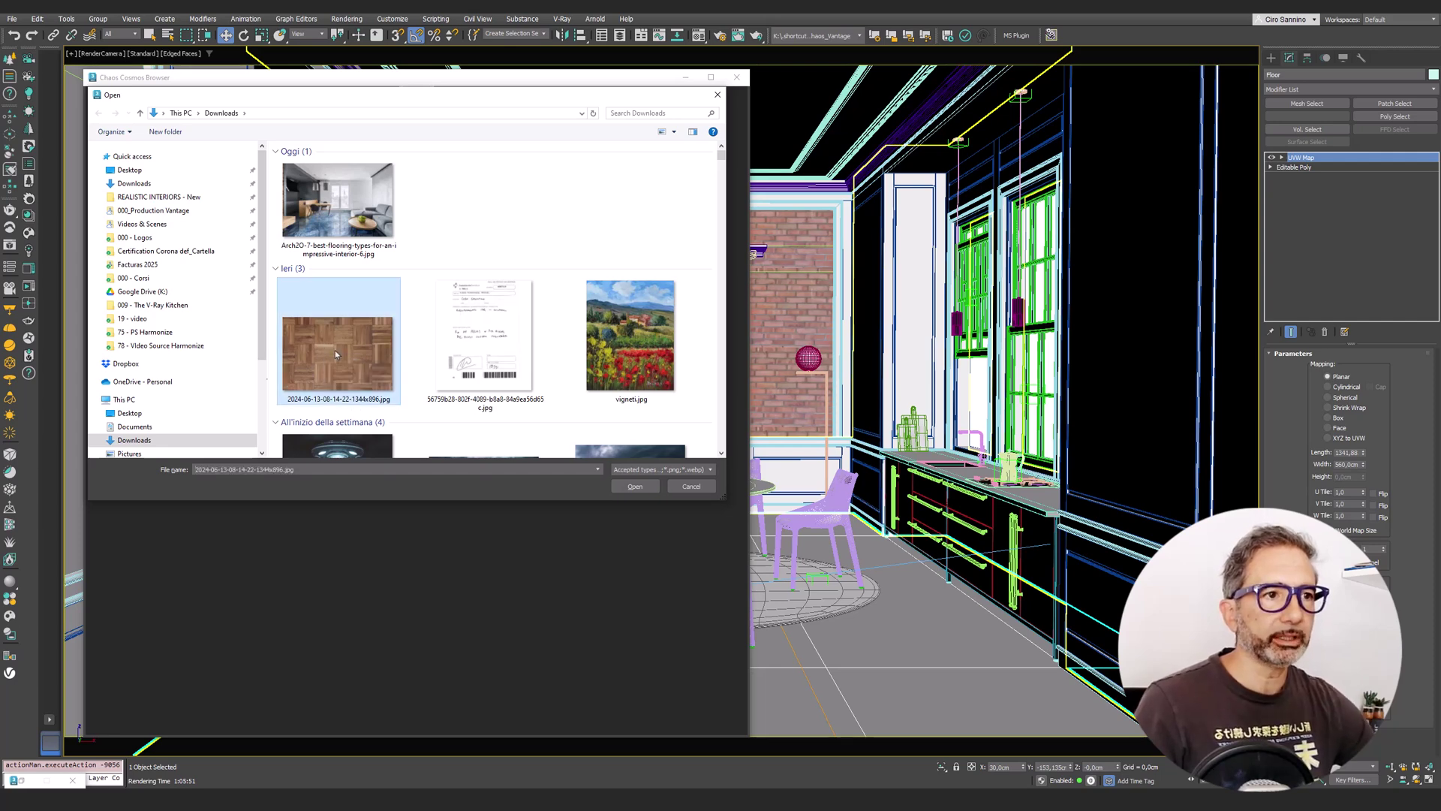
{"action": "double_click", "coordinate": [334, 349]}
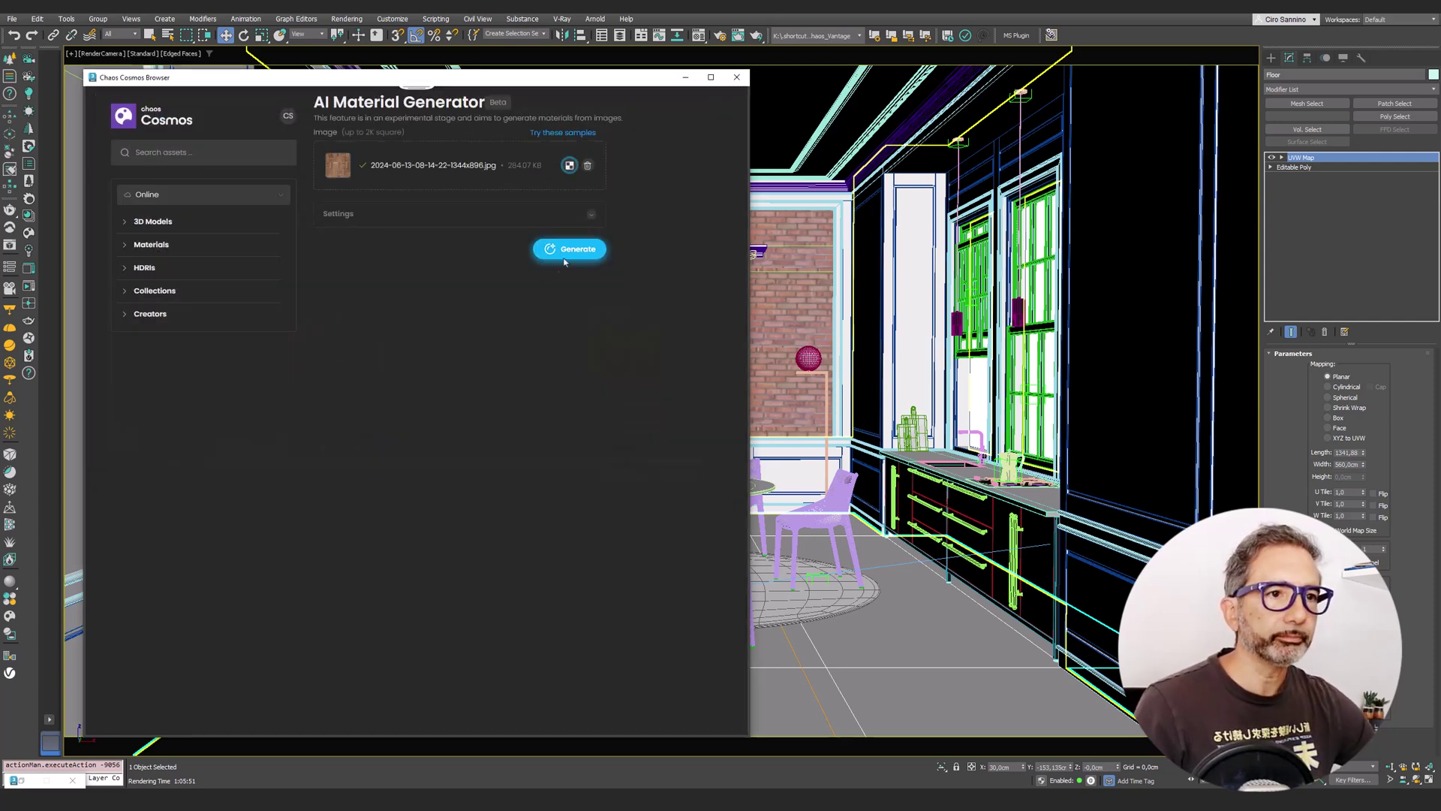
{"action": "left_click", "coordinate": [591, 215]}
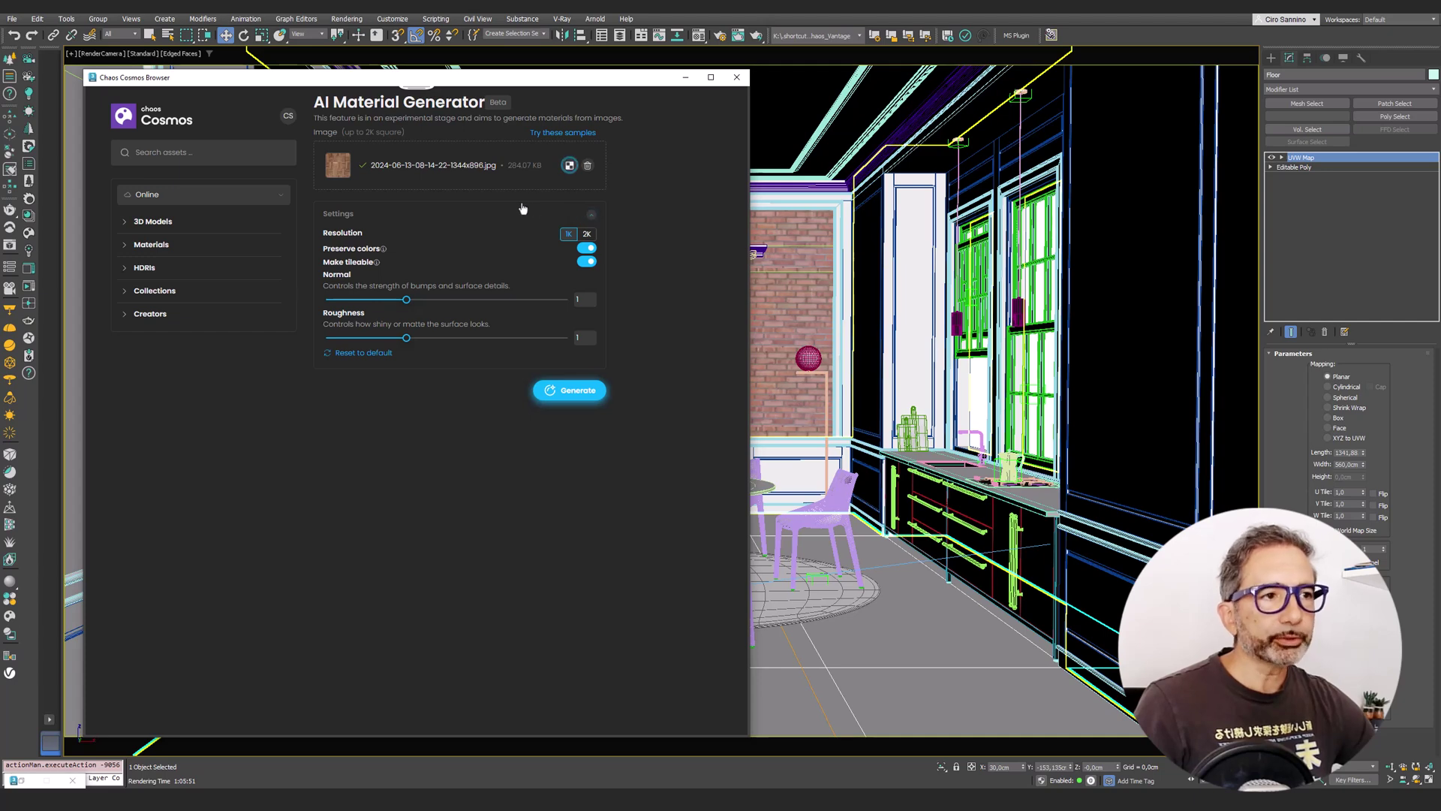
Step: Straighten the parquet image and crop the pattern to one central tile repeat
{"action": "left_click", "coordinate": [570, 166]}
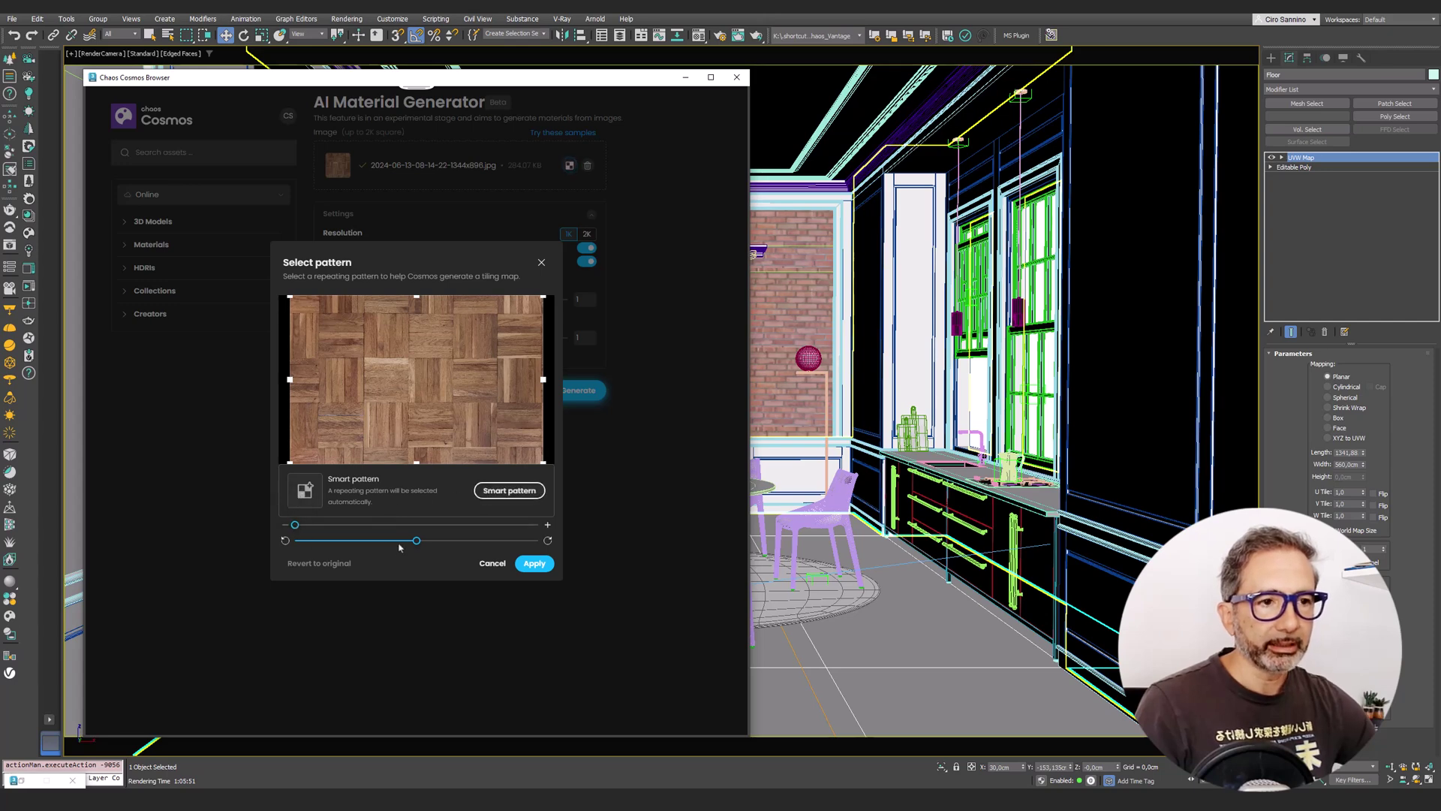
{"action": "mouse_move", "coordinate": [418, 549]}
{"action": "mouse_move", "coordinate": [418, 549]}
{"action": "left_mouse_down"}
{"action": "mouse_move", "coordinate": [367, 546]}
{"action": "mouse_move", "coordinate": [480, 545]}
{"action": "mouse_move", "coordinate": [416, 545]}
{"action": "left_mouse_up"}
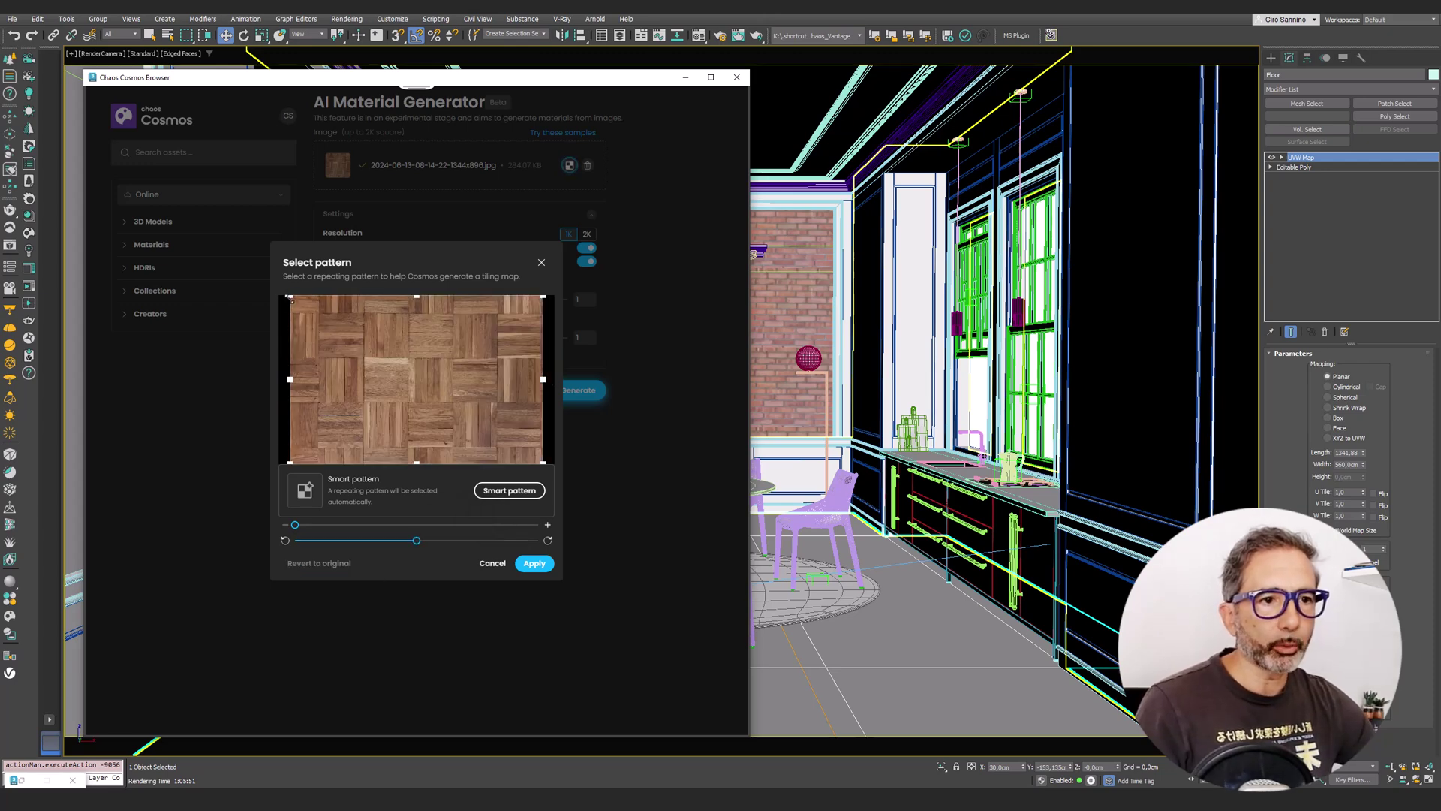
{"action": "mouse_move", "coordinate": [290, 298]}
{"action": "left_mouse_down"}
{"action": "mouse_move", "coordinate": [393, 360]}
{"action": "mouse_move", "coordinate": [293, 300]}
{"action": "left_mouse_up"}
{"action": "mouse_move", "coordinate": [291, 352]}
{"action": "left_mouse_down"}
{"action": "mouse_move", "coordinate": [368, 354]}
{"action": "mouse_move", "coordinate": [291, 353]}
{"action": "left_mouse_up"}
{"action": "left_click_drag", "start_coordinate": [291, 298], "coordinate": [321, 314]}
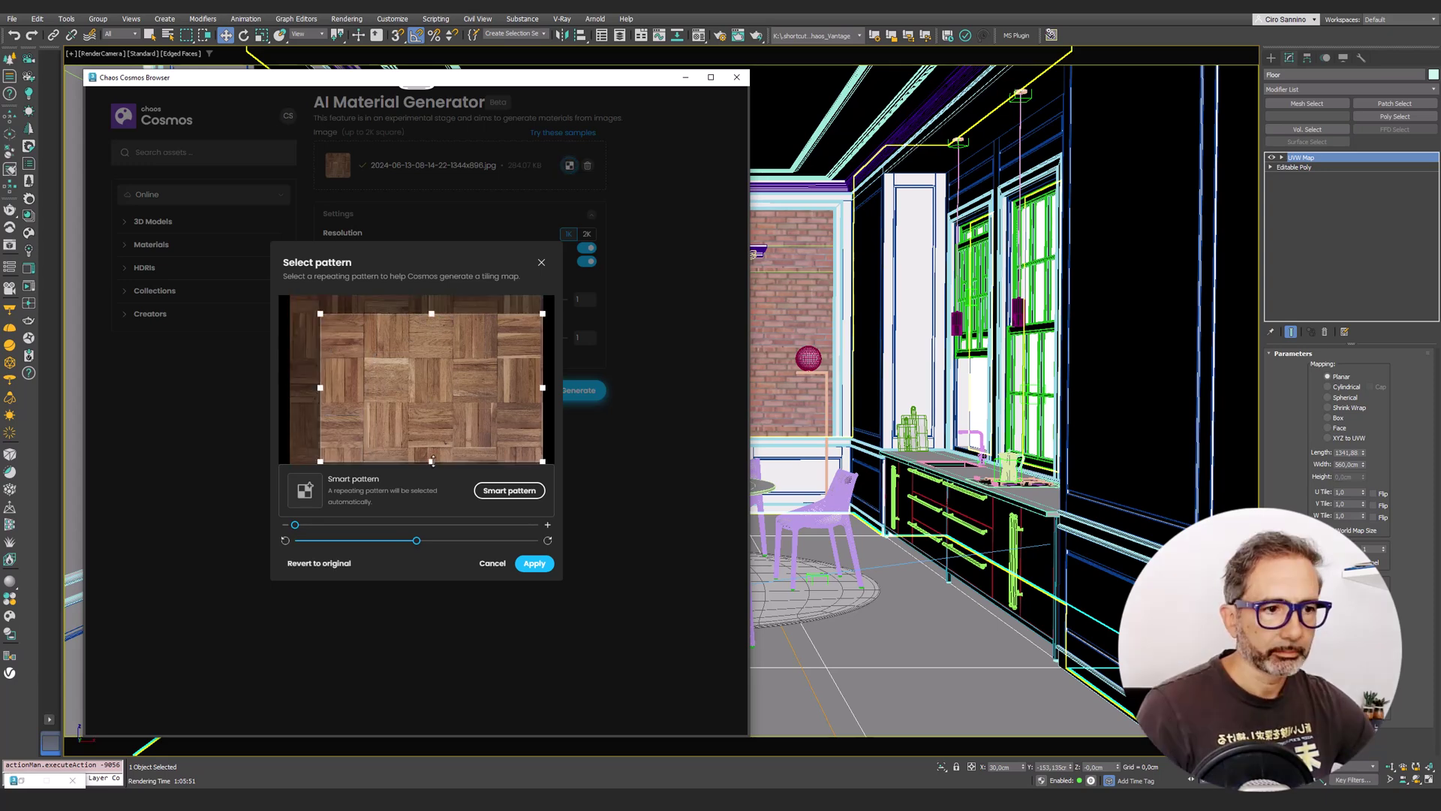
{"action": "left_click_drag", "start_coordinate": [542, 461], "coordinate": [498, 446]}
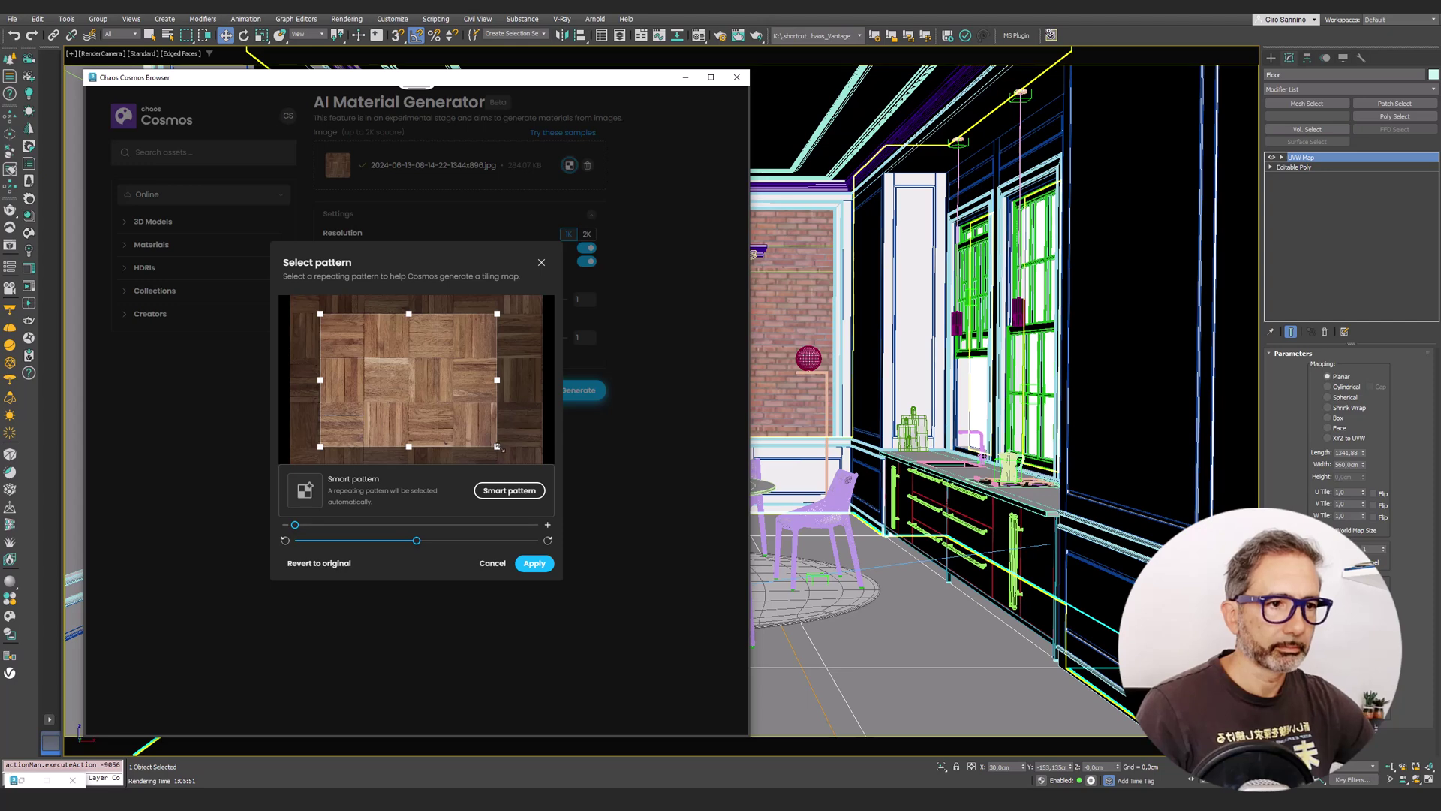
{"action": "left_click", "coordinate": [533, 564]}
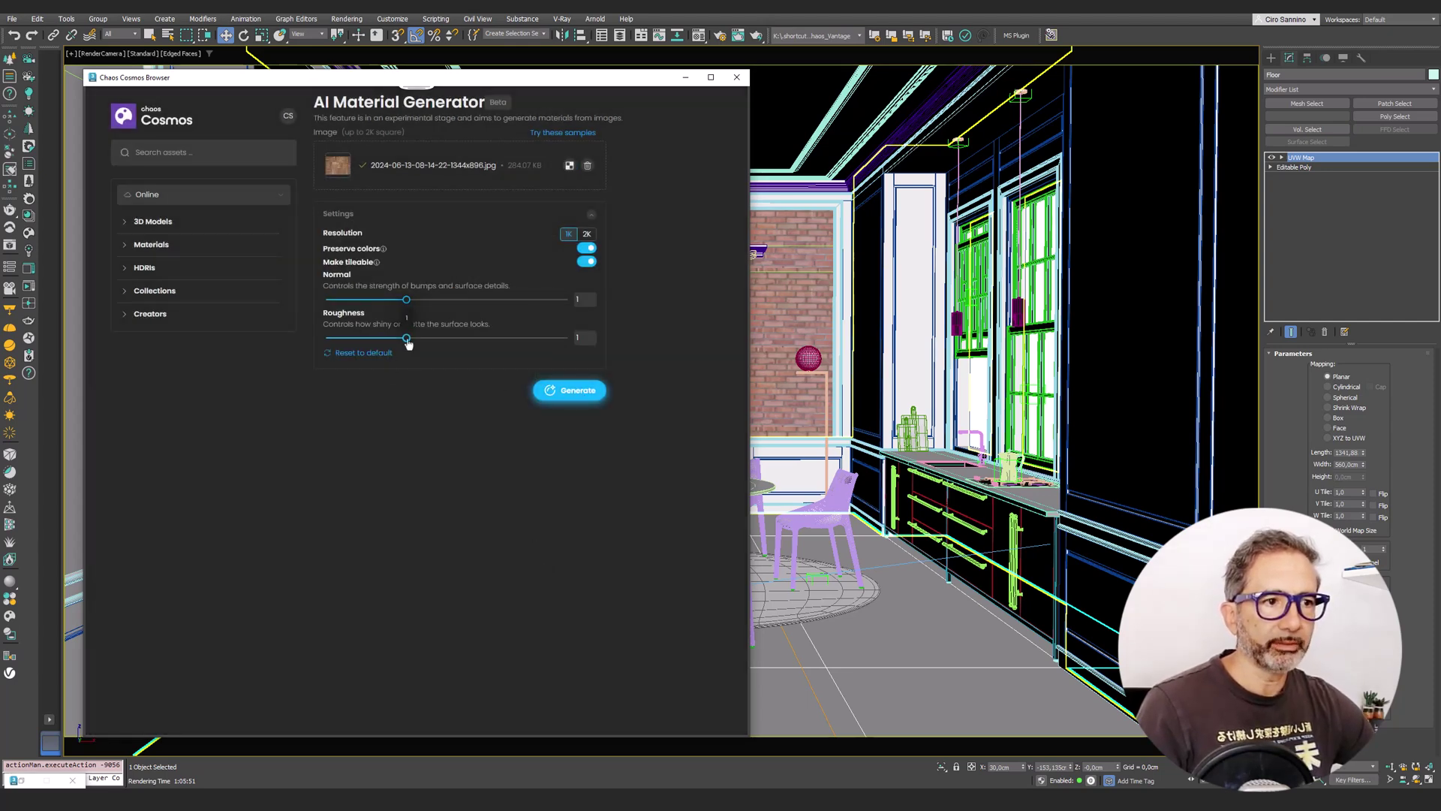
Step: Lower Roughness to 0.64 and generate the glossy parquet wood material
{"action": "left_click_drag", "start_coordinate": [406, 339], "coordinate": [378, 340]}
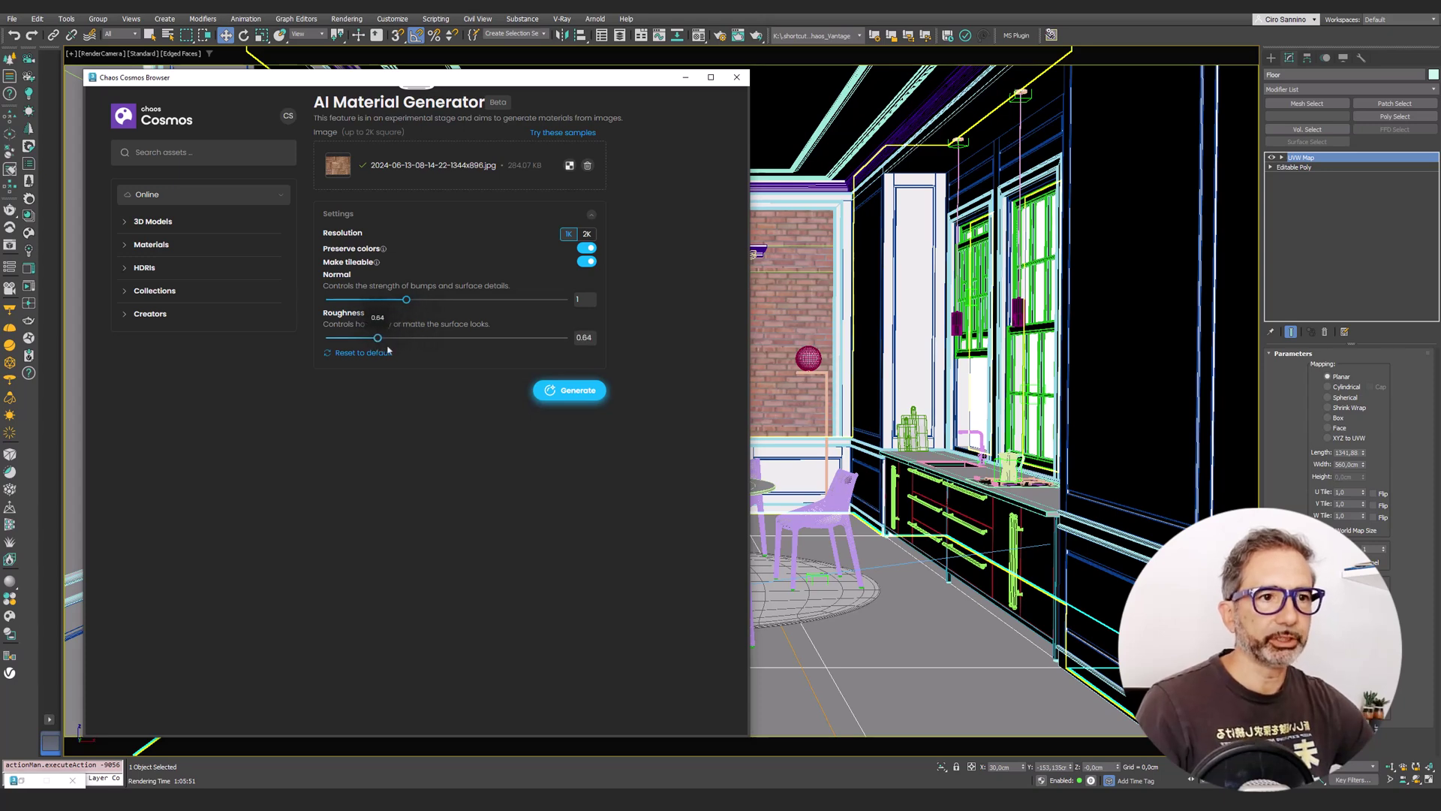
{"action": "left_click", "coordinate": [570, 391]}
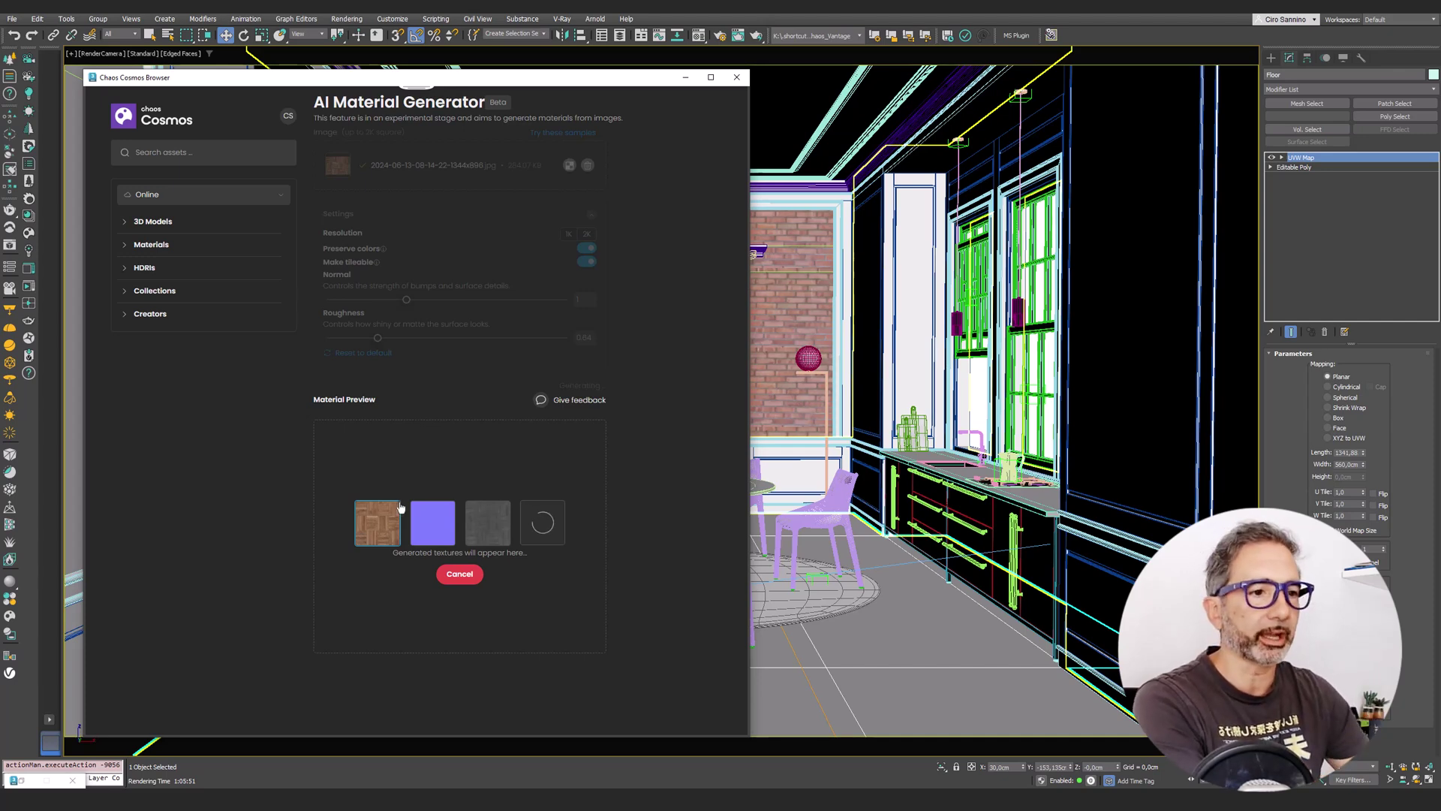
Step: Save the generated parquet material as 'Parquet AI' and switch the asset source to Downloaded
{"action": "left_click_drag", "start_coordinate": [400, 508], "coordinate": [548, 534]}
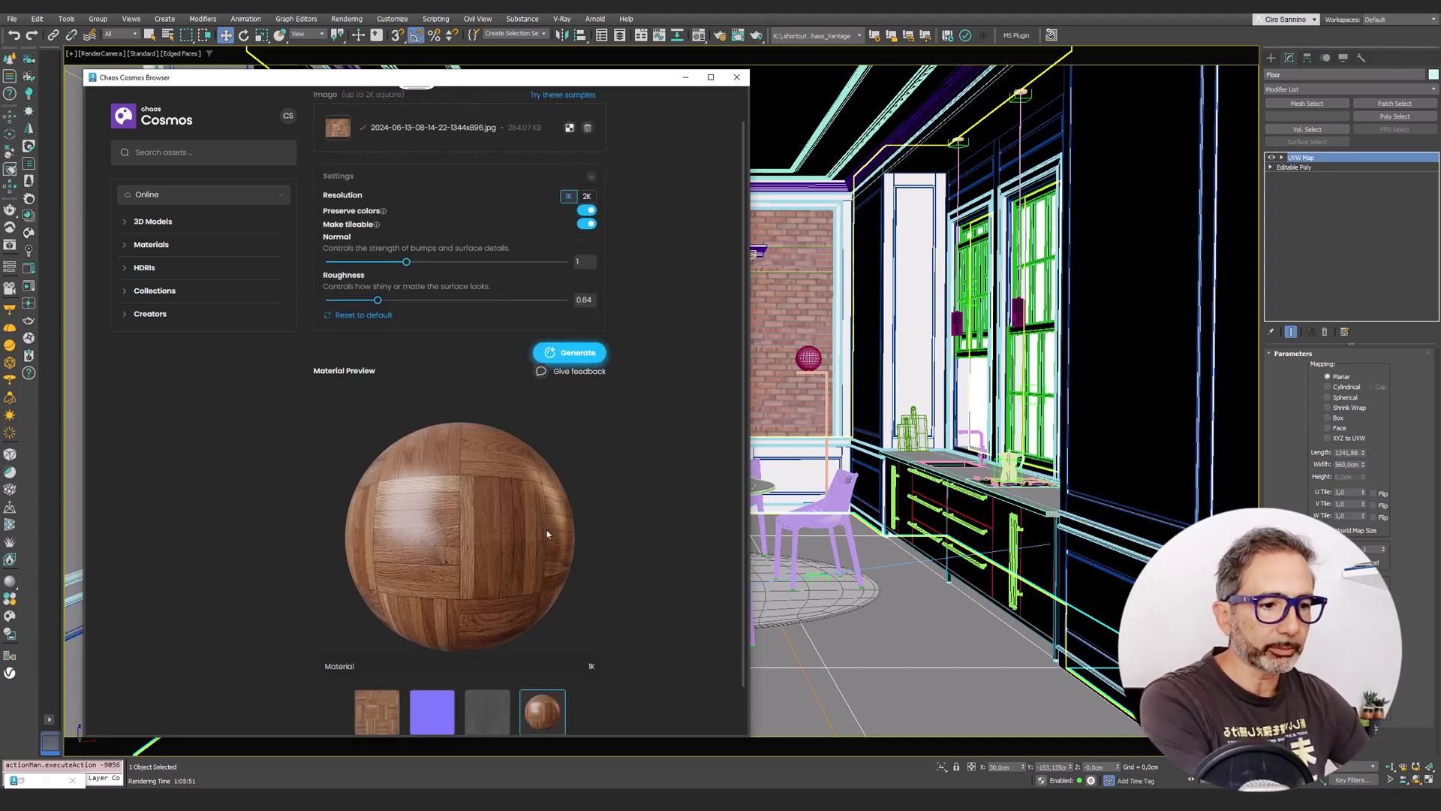
{"action": "scroll", "coordinate": [568, 583], "scroll_direction": "down", "scroll_amount": 1}
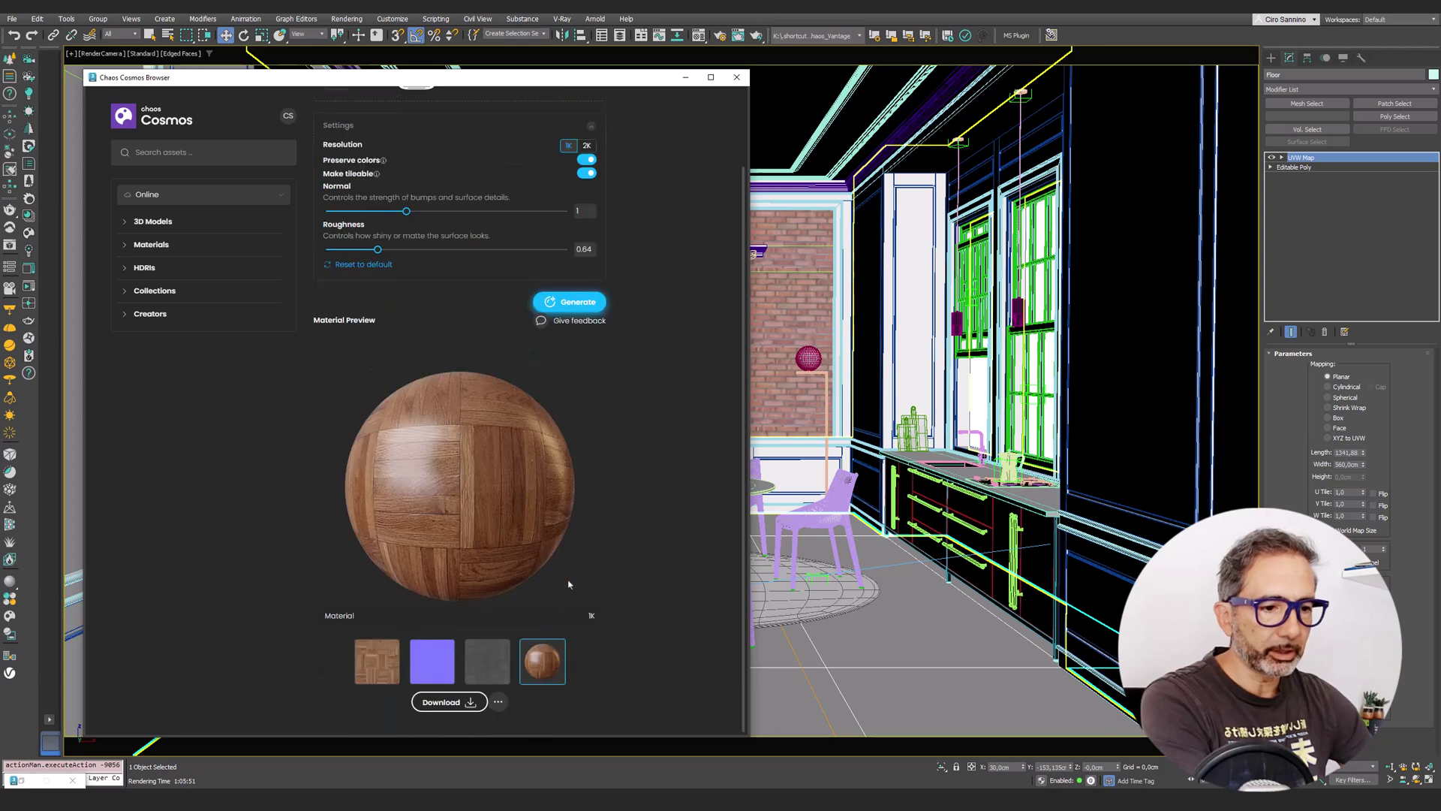
{"action": "left_click", "coordinate": [469, 700]}
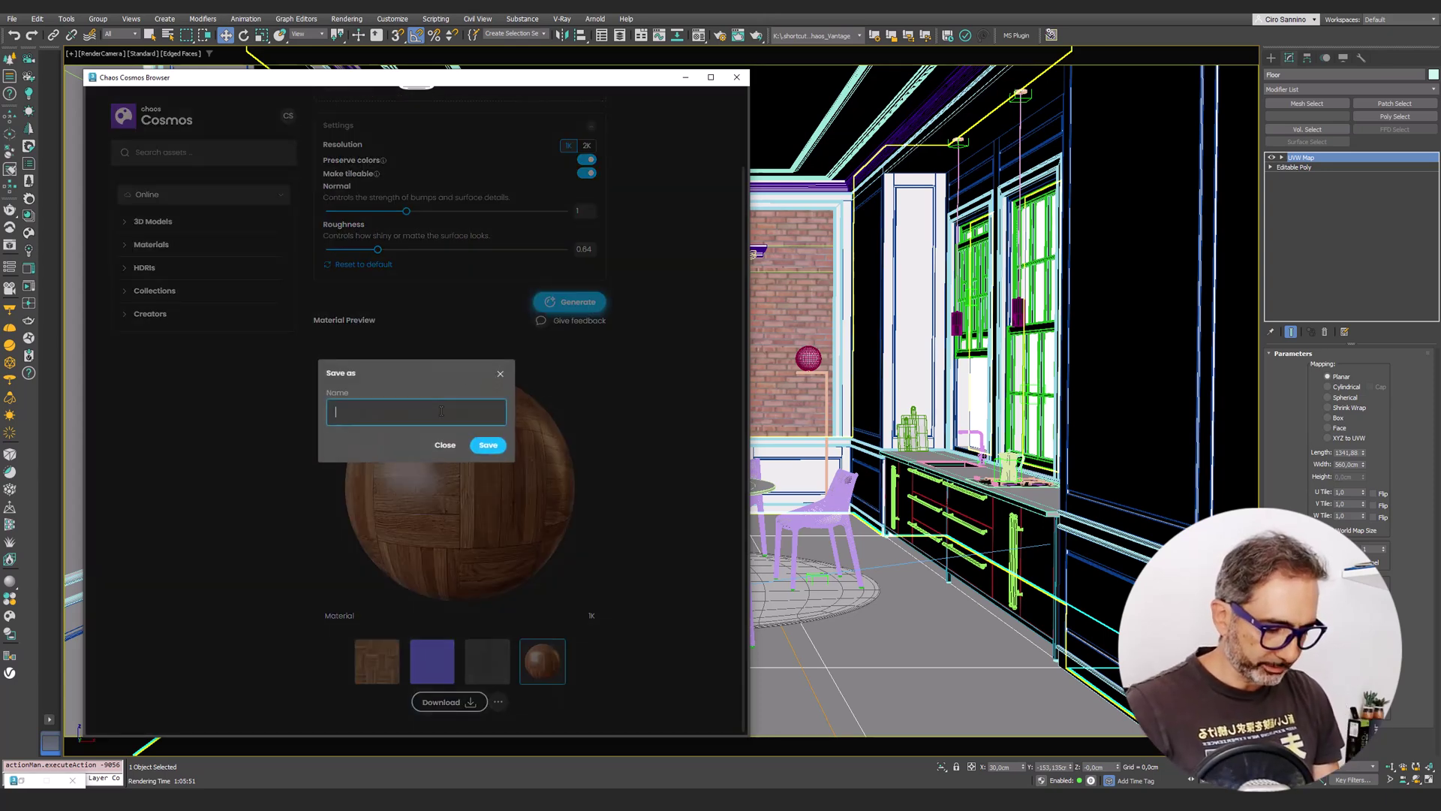
{"action": "type", "text": "Par"}
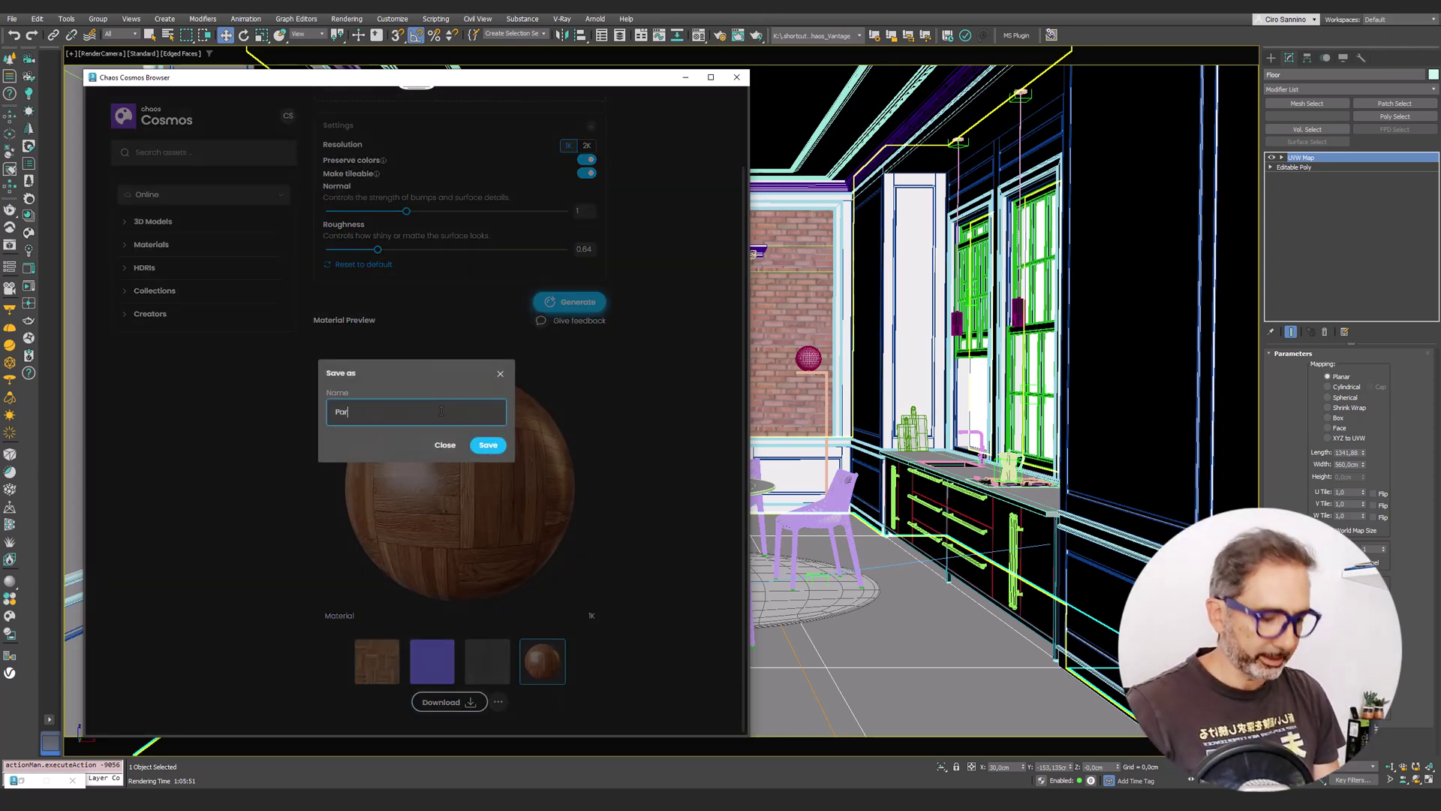
{"action": "type", "text": "quet AI"}
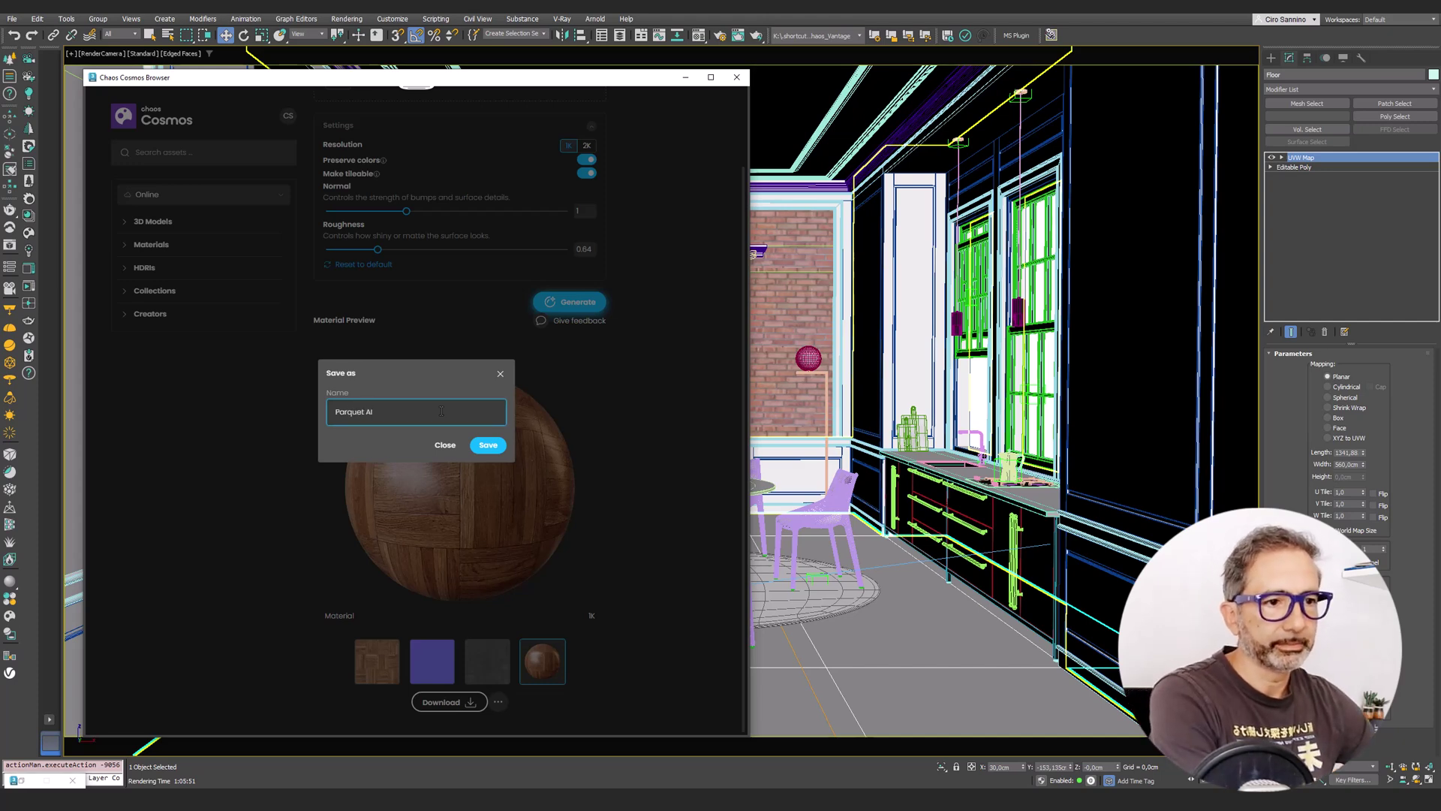
{"action": "left_click", "coordinate": [494, 446]}
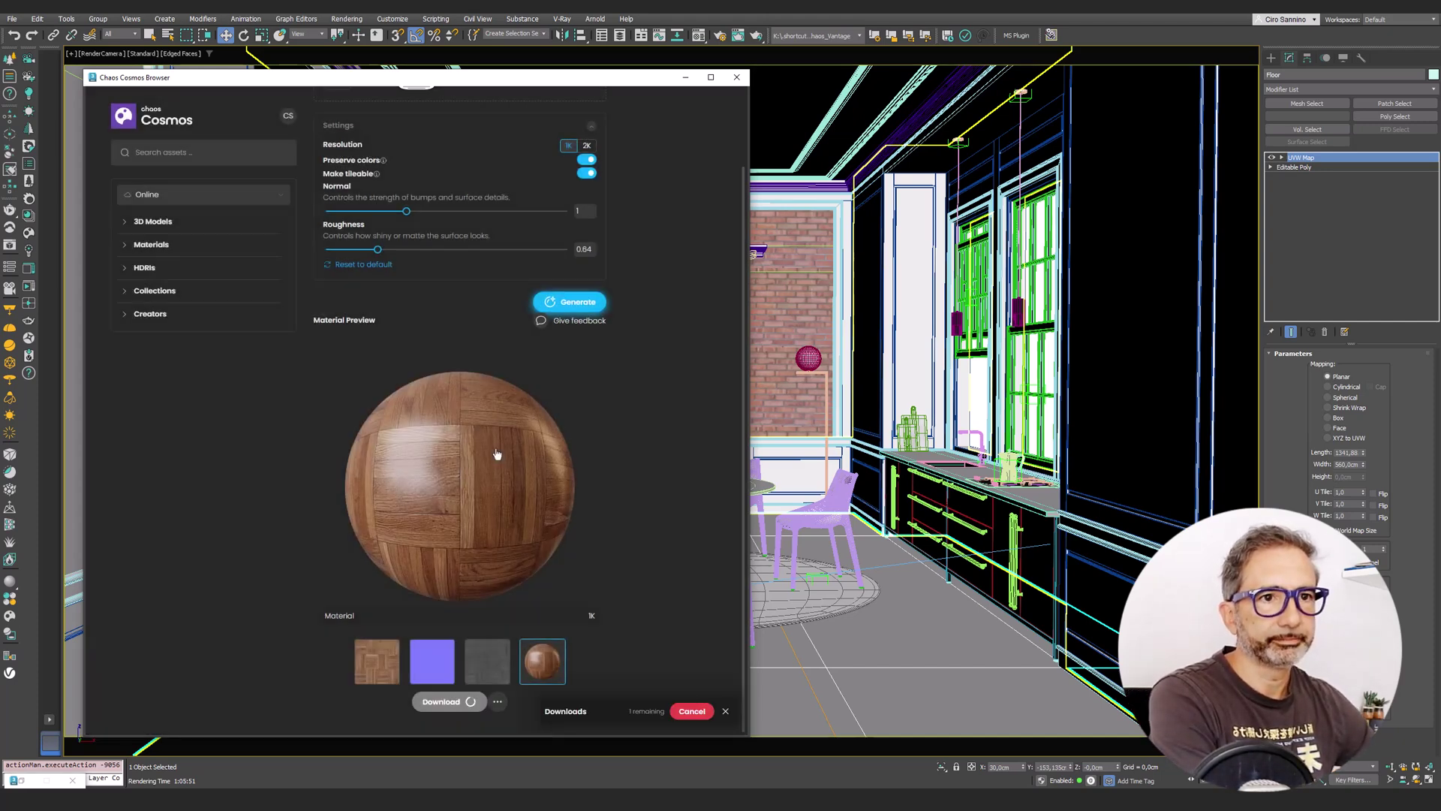
{"action": "left_click", "coordinate": [151, 194]}
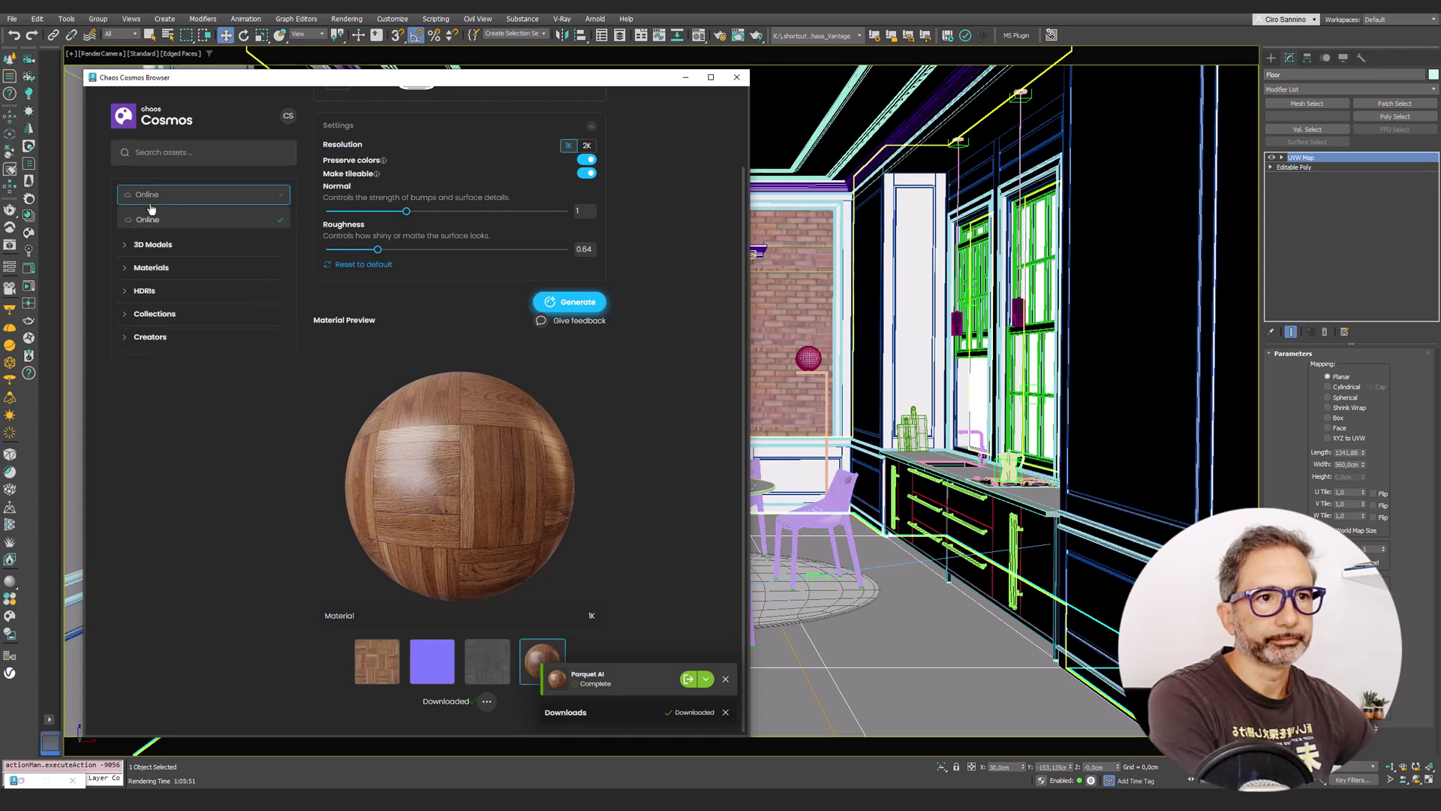
{"action": "left_click", "coordinate": [158, 241]}
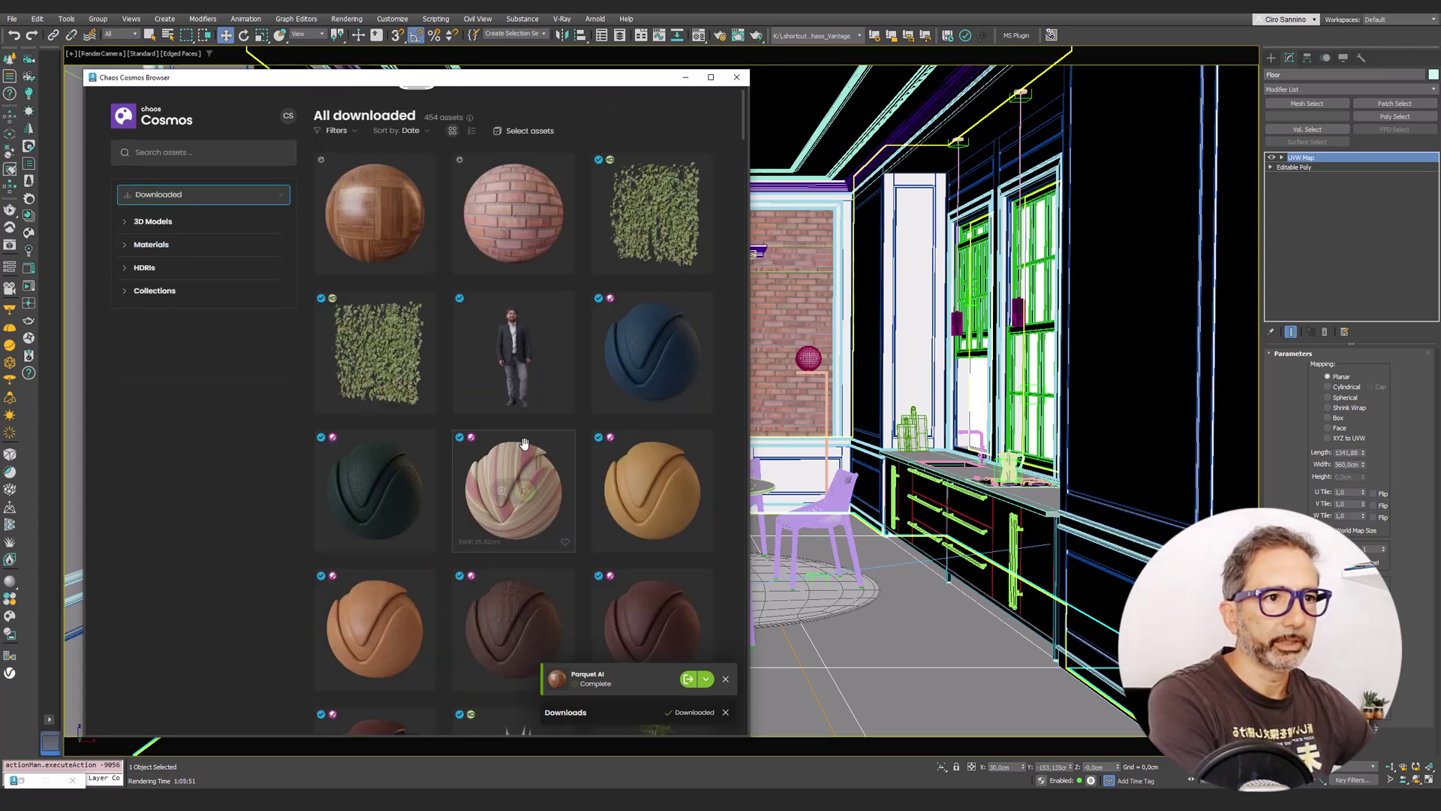
Step: Apply the Parquet AI wood material to the dining-room floor from the Cosmos thumbnail
{"action": "left_click_drag", "start_coordinate": [416, 210], "coordinate": [927, 679]}
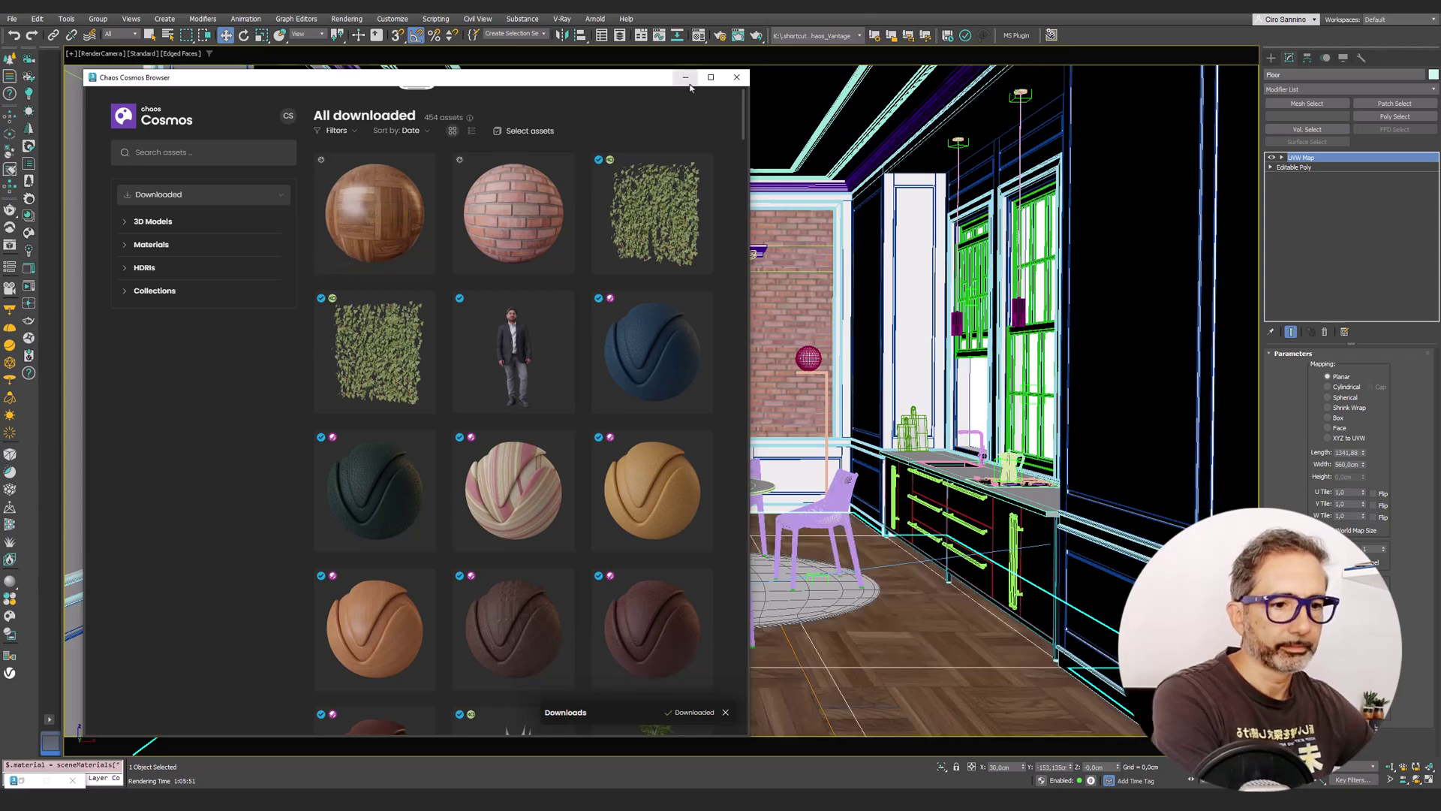